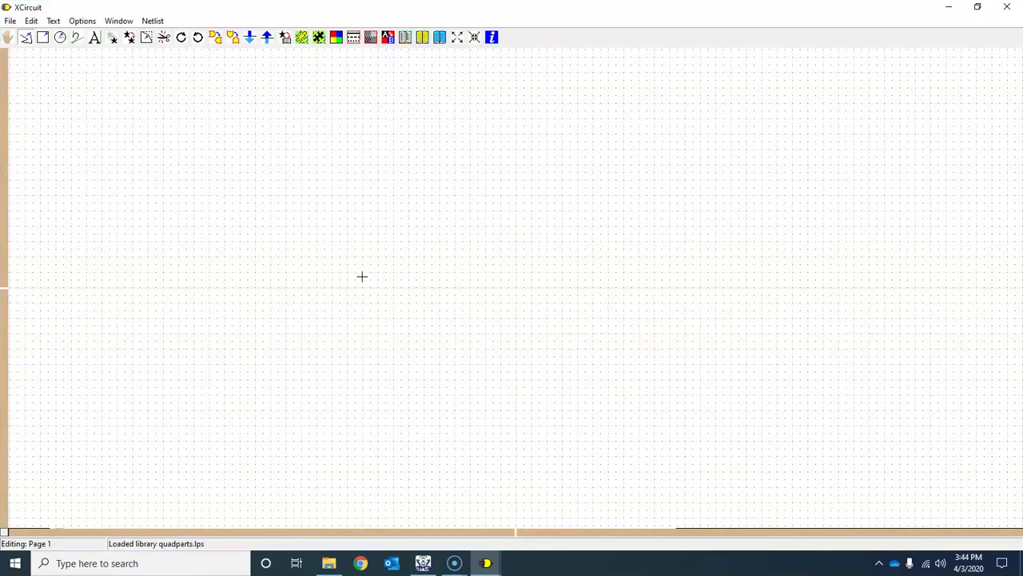
# - Place an nmos2 and a pmos2 transistor side by side on Page 1
pyautogui.press('l')
pyautogui.click(381, 276)
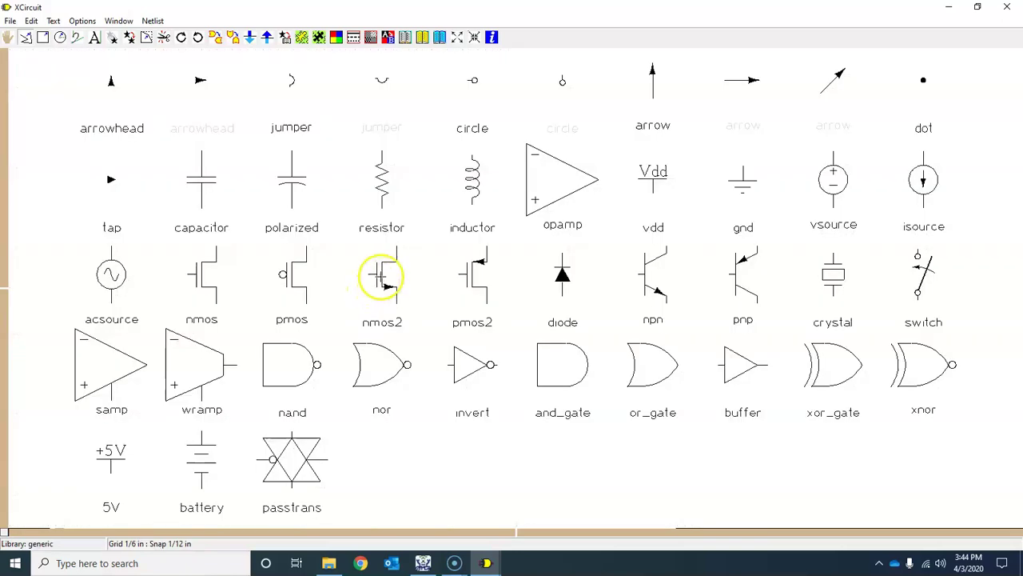
pyautogui.click(381, 277)
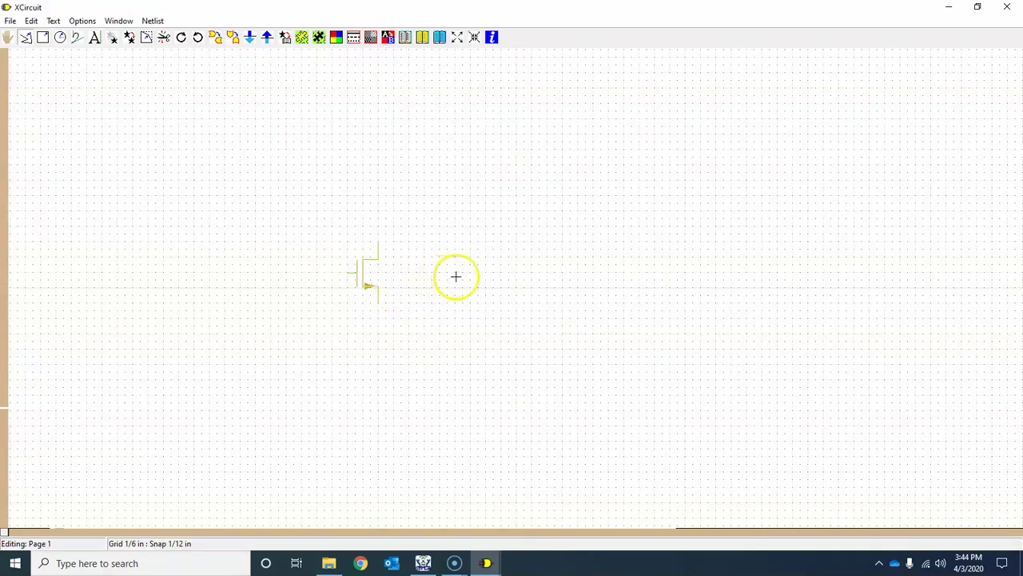
pyautogui.press('l')
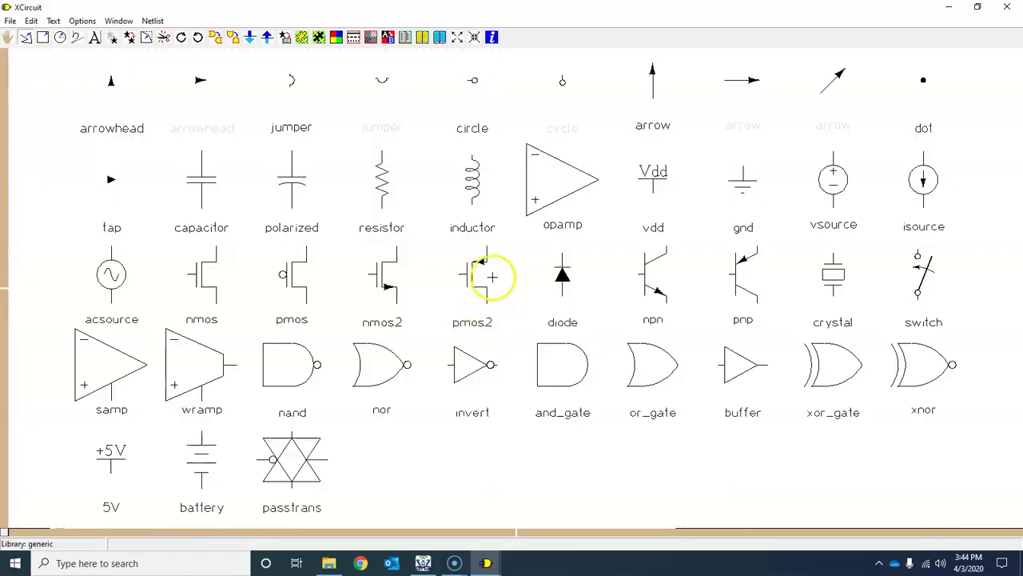
pyautogui.click(470, 276)
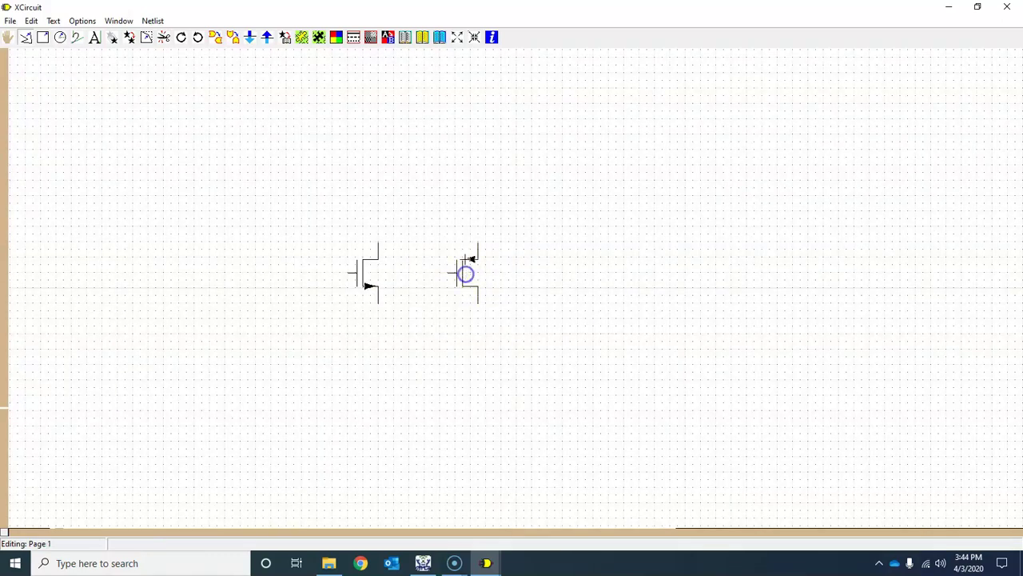
pyautogui.click(466, 274)
# - Draw a triangle of three lines above the transistors as the amplifier symbol
pyautogui.moveTo(386, 163)
pyautogui.mouseDown()
pyautogui.moveTo(386, 211)
pyautogui.moveTo(398, 168)
pyautogui.moveTo(388, 165)
pyautogui.mouseUp()
pyautogui.click(429, 192)
pyautogui.click(383, 190)
pyautogui.click(354, 192)
pyautogui.click(411, 176)
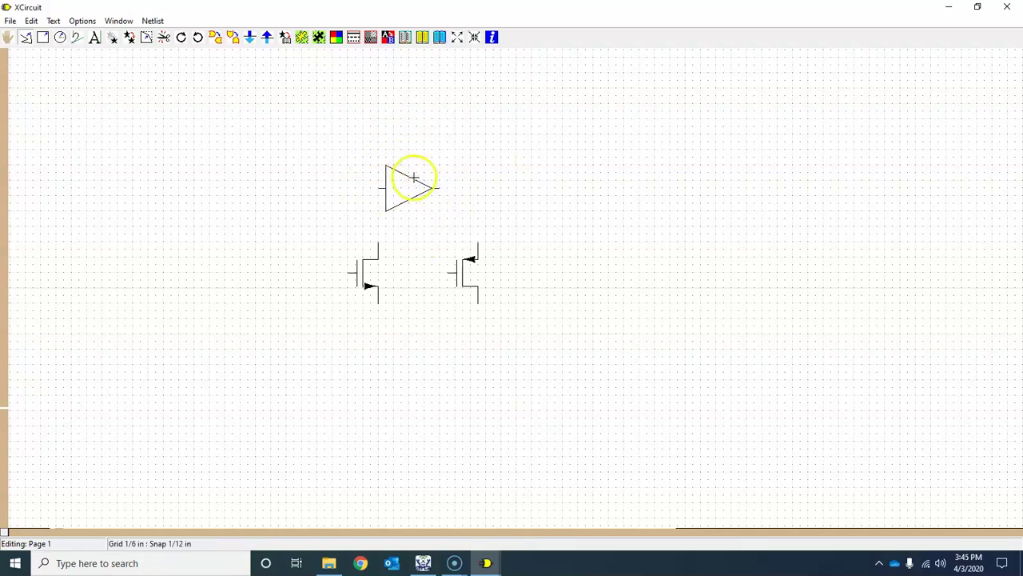
pyautogui.click(409, 158)
pyautogui.click(415, 200)
pyautogui.click(435, 193)
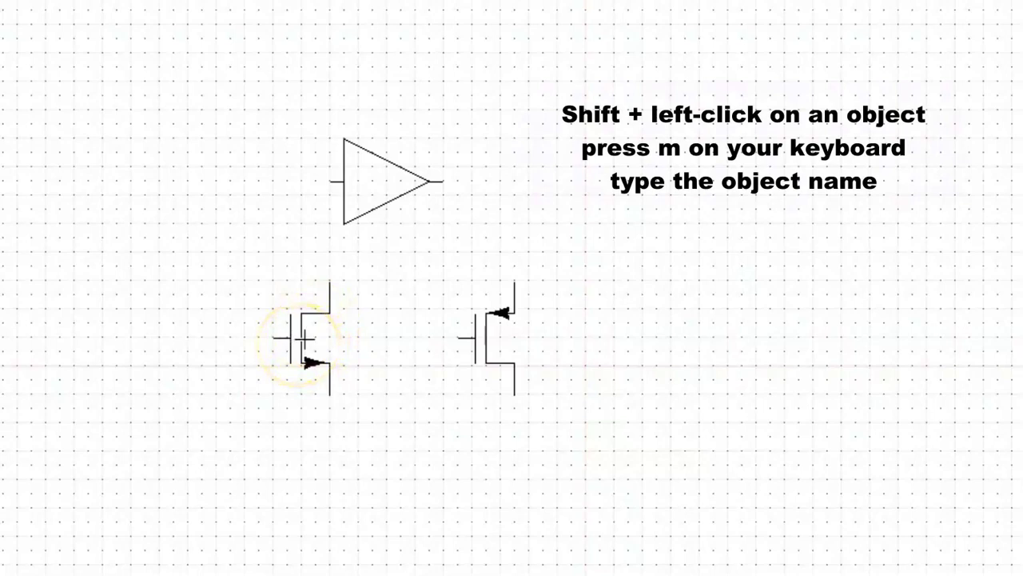
# - Turn the left transistor into a new object named nmos5
pyautogui.keyDown('shift'); pyautogui.click(303, 339); pyautogui.keyUp('shift')
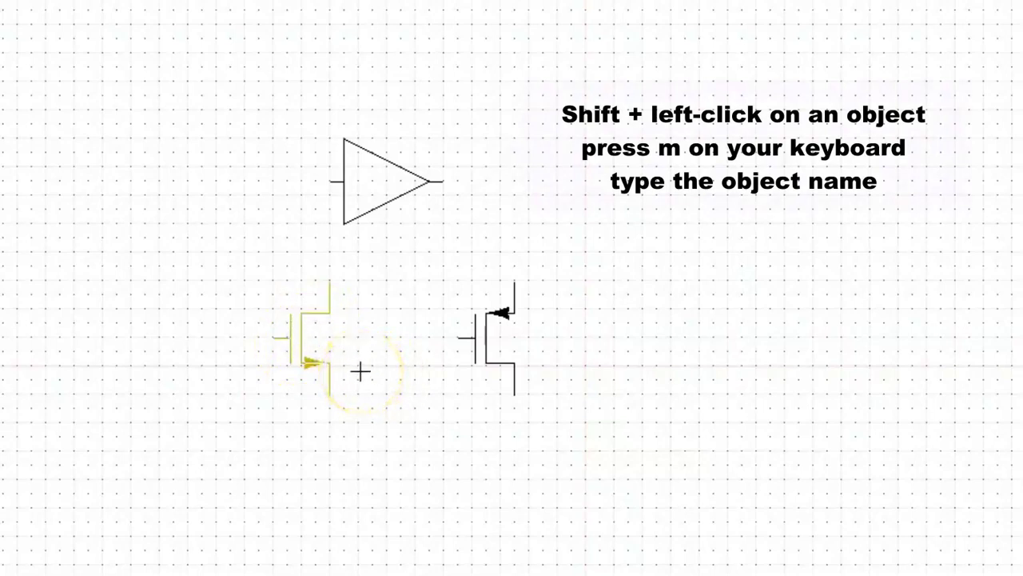
pyautogui.press('m')
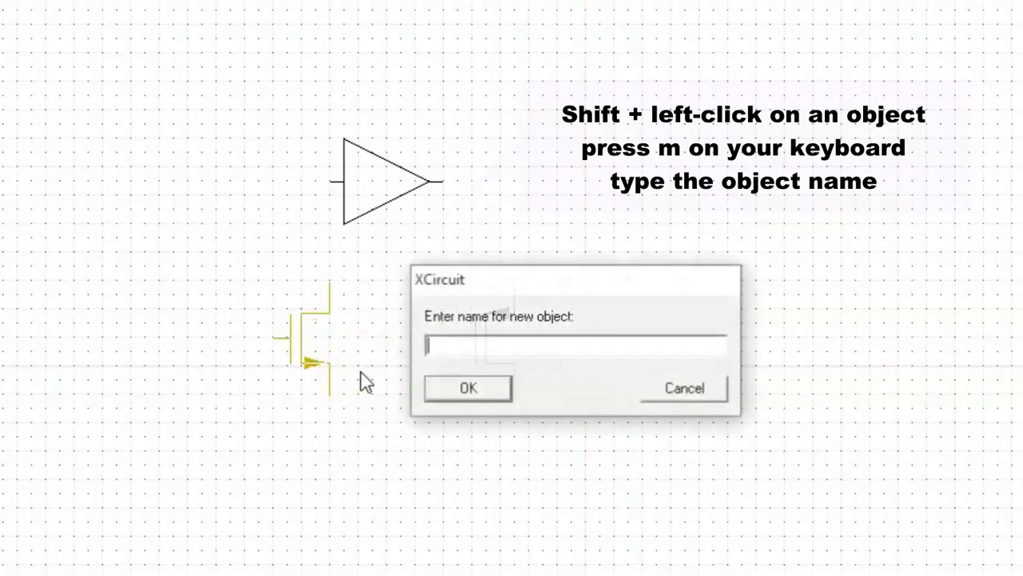
pyautogui.click(441, 345)
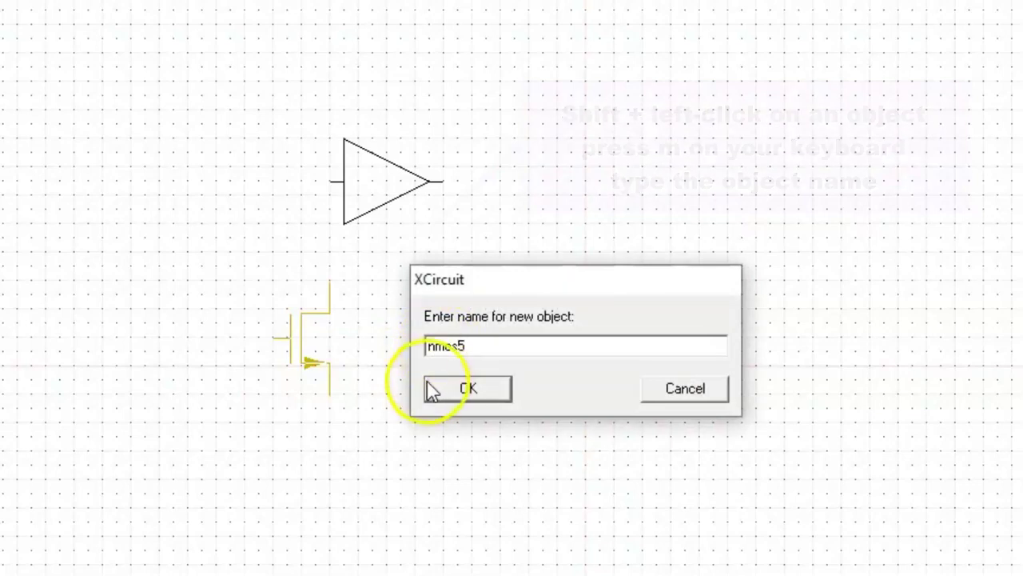
pyautogui.click(466, 395)
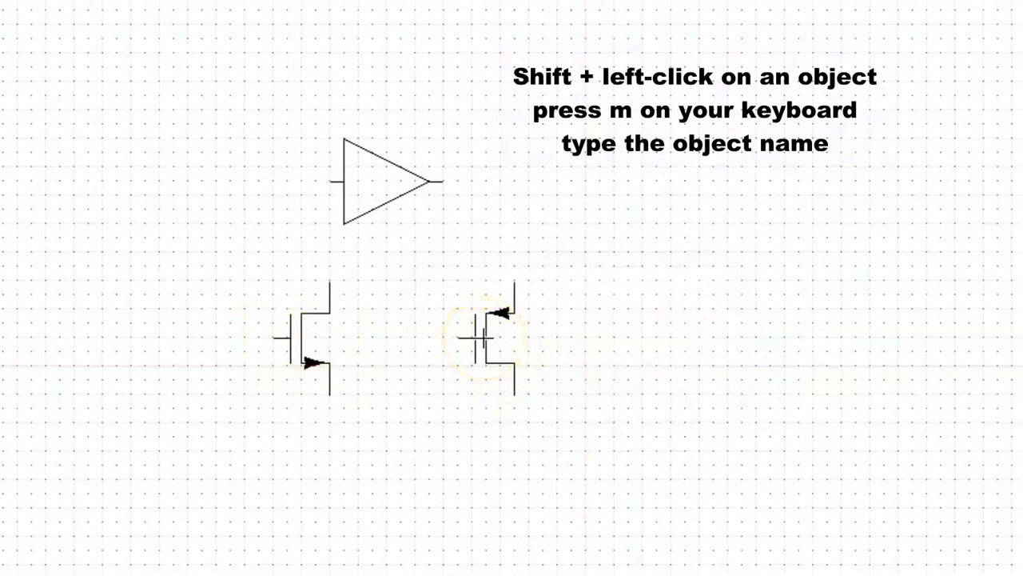
# - Turn the right transistor into a new object named pmos5
pyautogui.keyDown('shift'); pyautogui.click(483, 339); pyautogui.keyUp('shift')
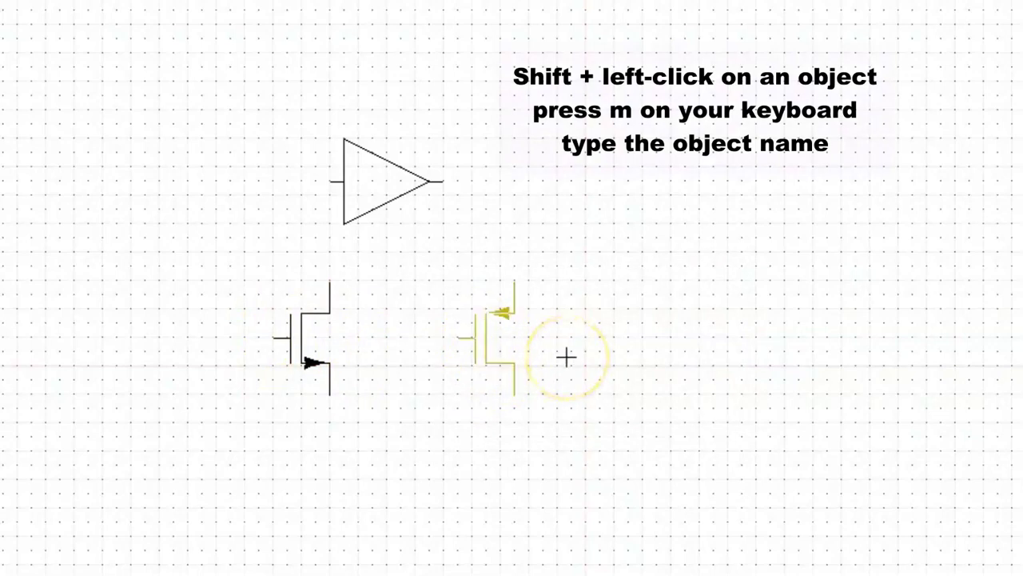
pyautogui.press('m')
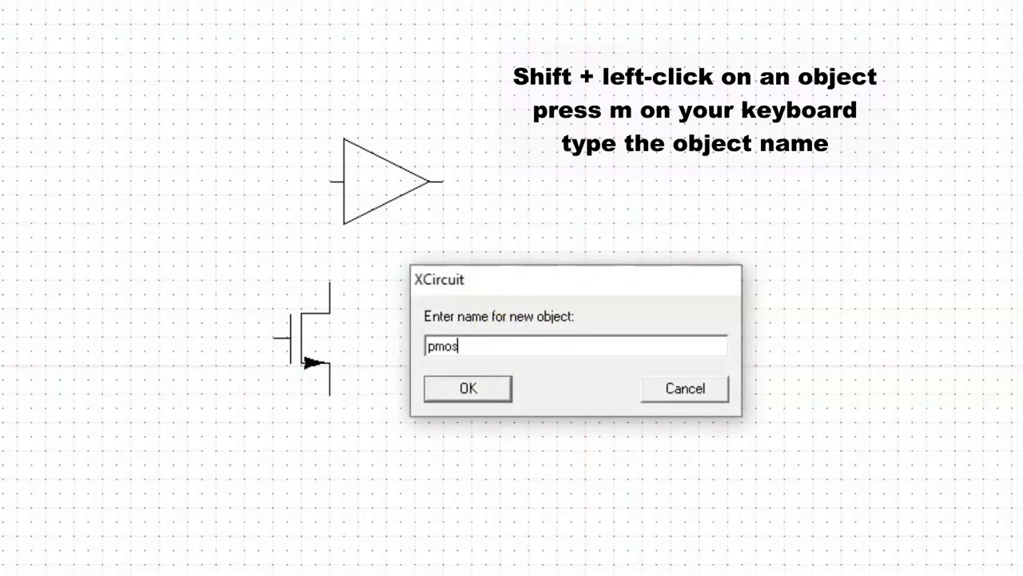
pyautogui.click(494, 391)
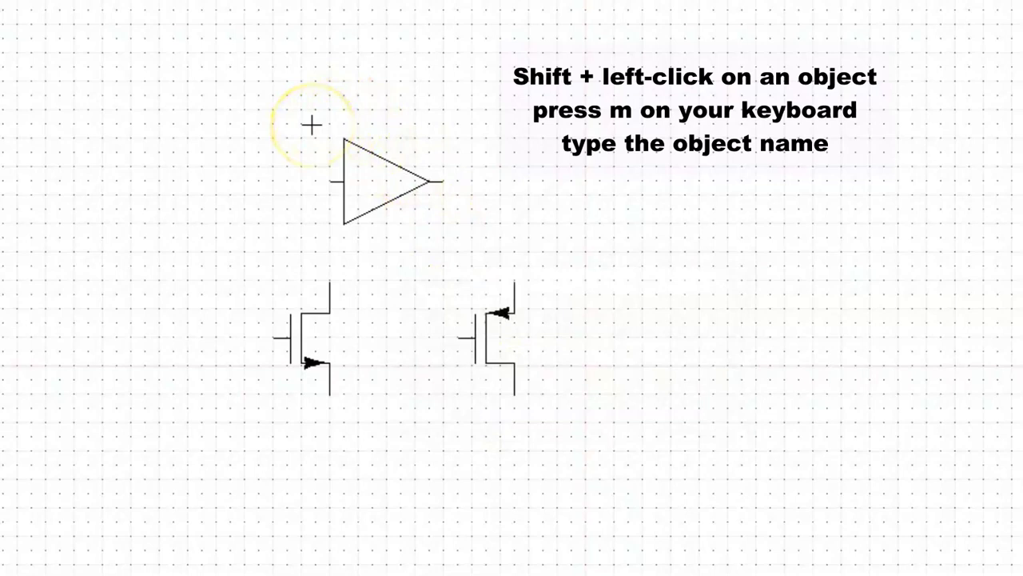
# - Box-select the three triangle lines and make them one object named triangle
pyautogui.keyDown('shift'); pyautogui.moveTo(310, 122); pyautogui.dragTo(471, 238); pyautogui.keyUp('shift')
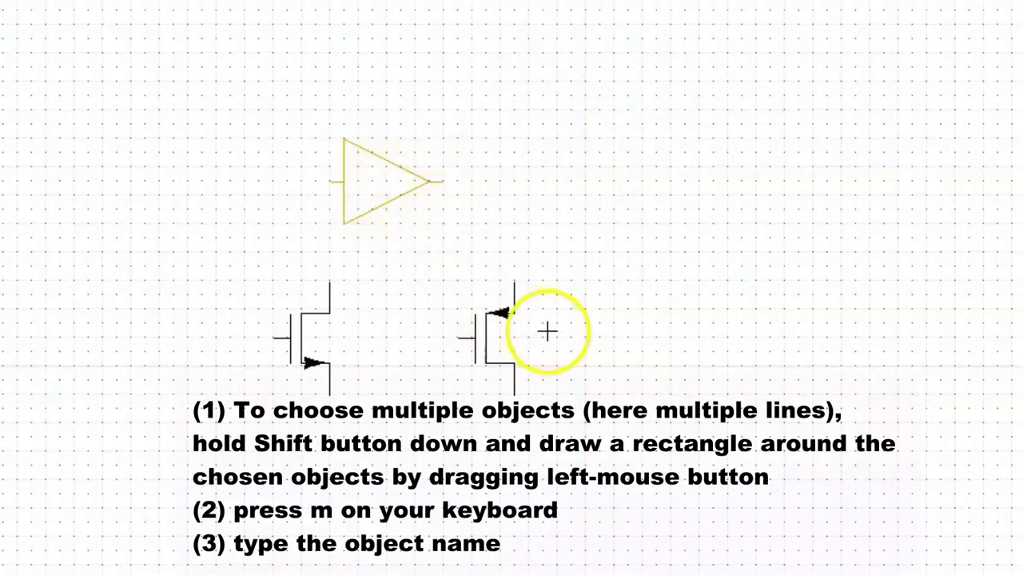
pyautogui.press('m')
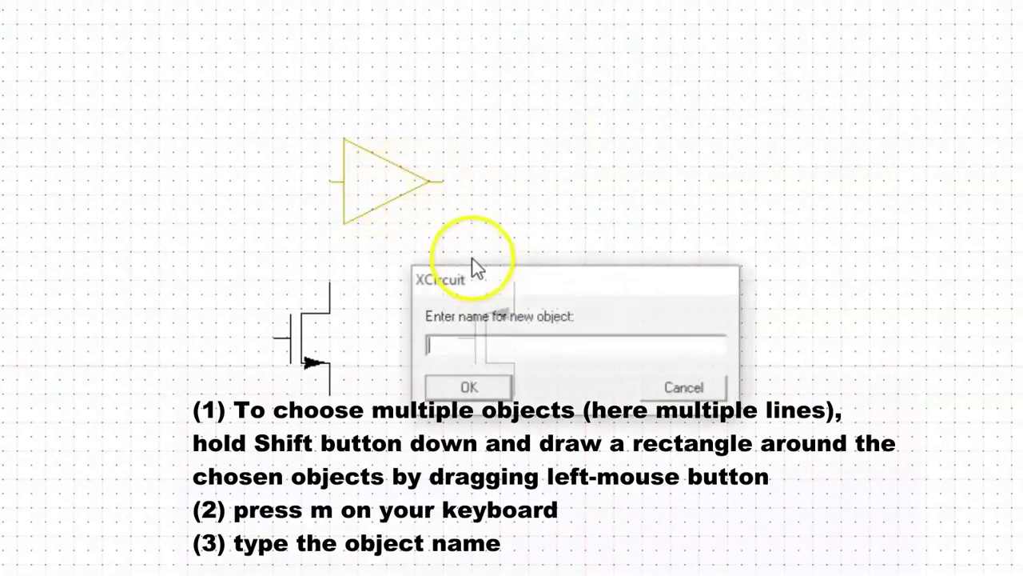
pyautogui.click(480, 344)
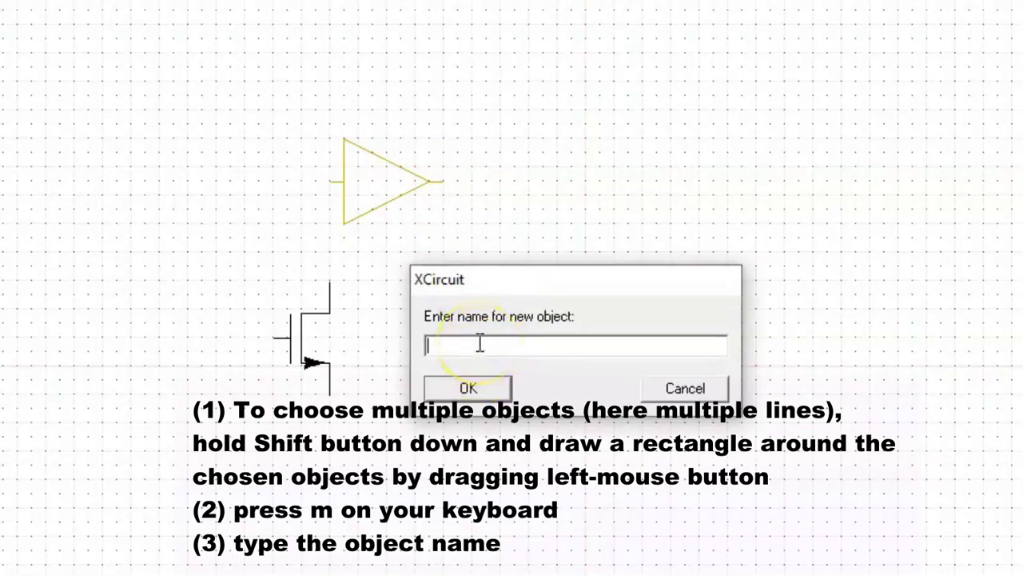
pyautogui.write('triang')
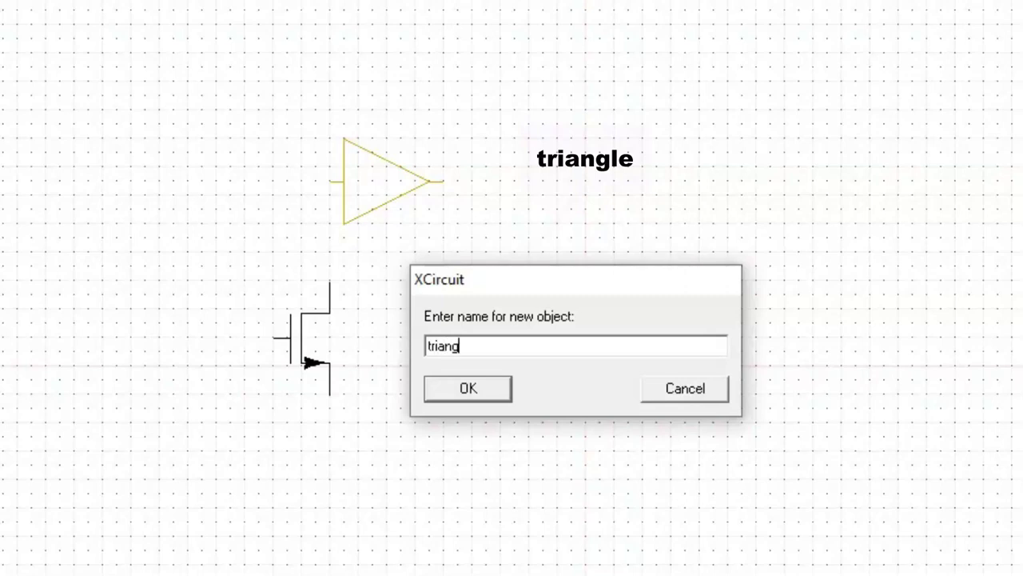
pyautogui.write('le')
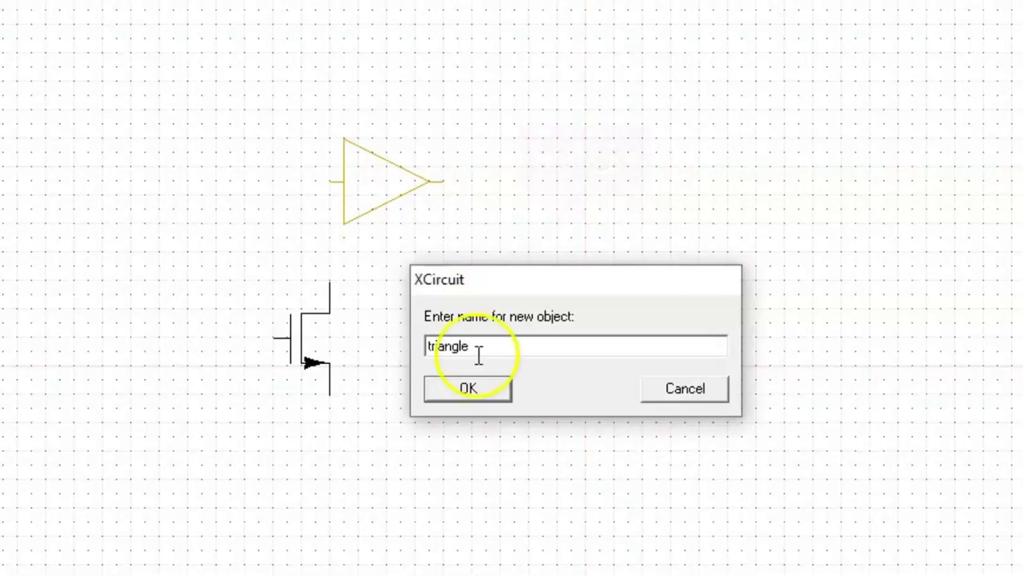
pyautogui.click(477, 390)
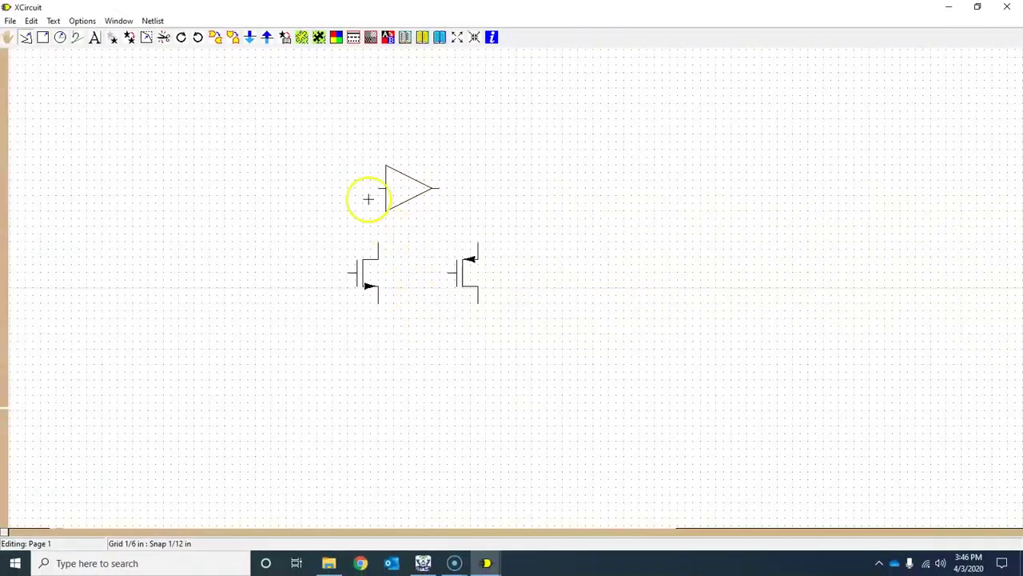
# - Write Page 1 as XCircuit PostScript file mysim5 in Desktop\xcircuit_libs, with page label mysim5
pyautogui.click(9, 21)
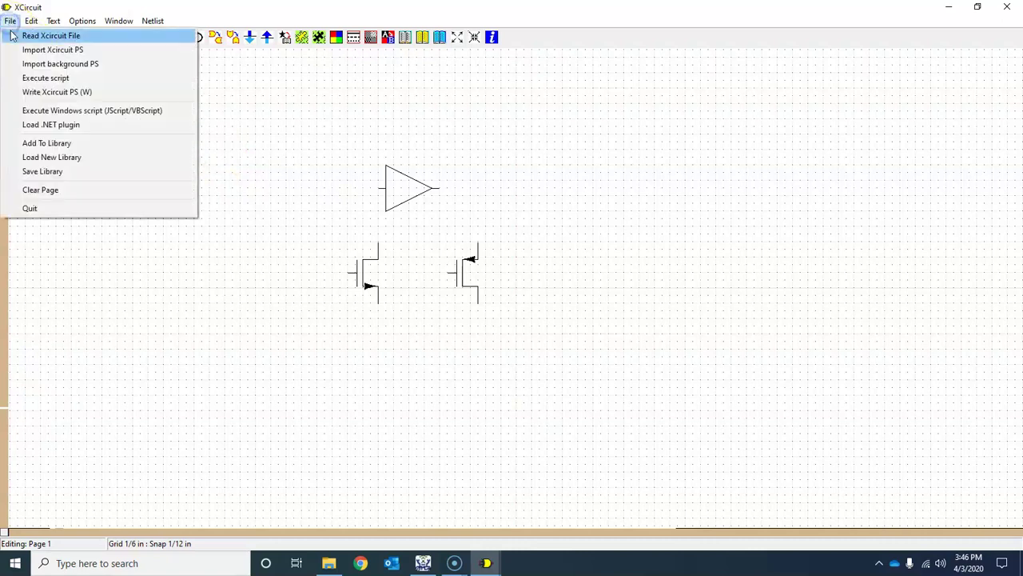
pyautogui.click(44, 92)
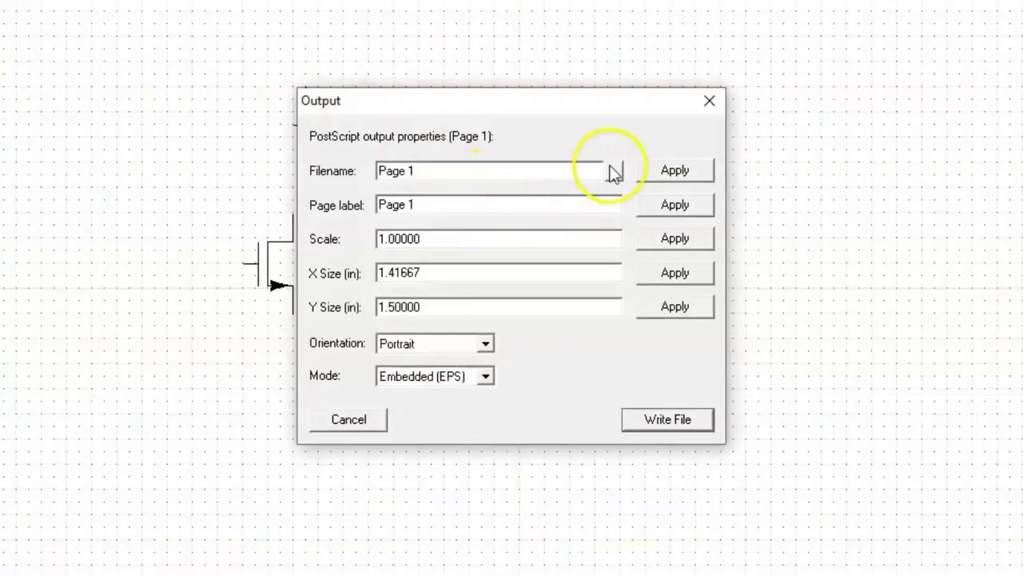
pyautogui.click(572, 218)
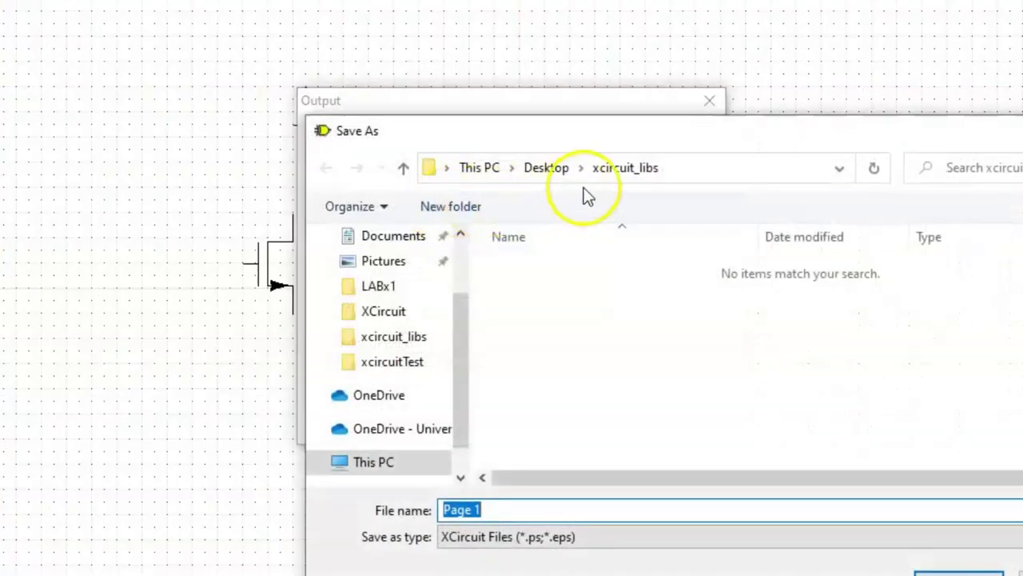
pyautogui.moveTo(591, 136); pyautogui.dragTo(352, 63)
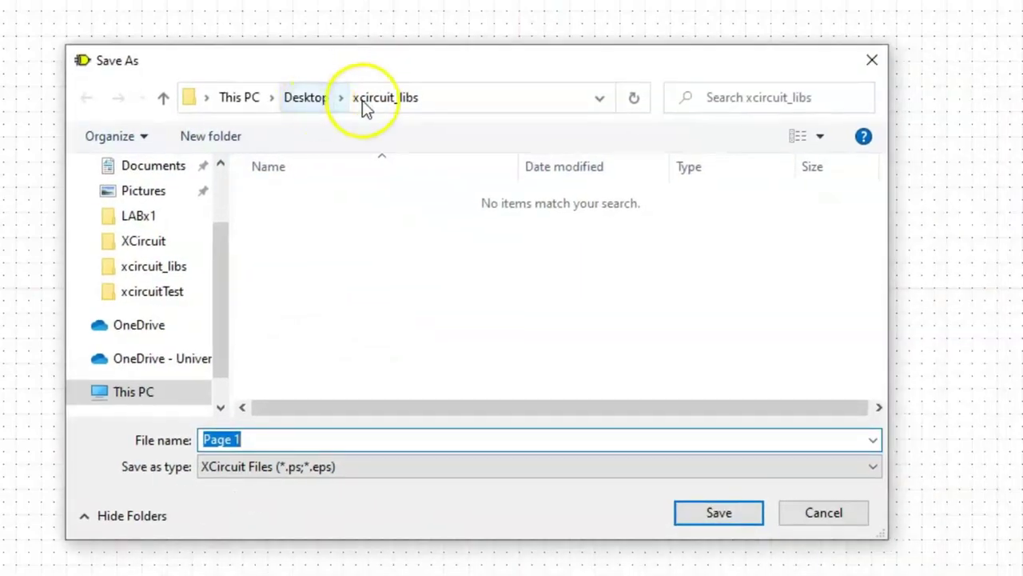
pyautogui.click(389, 104)
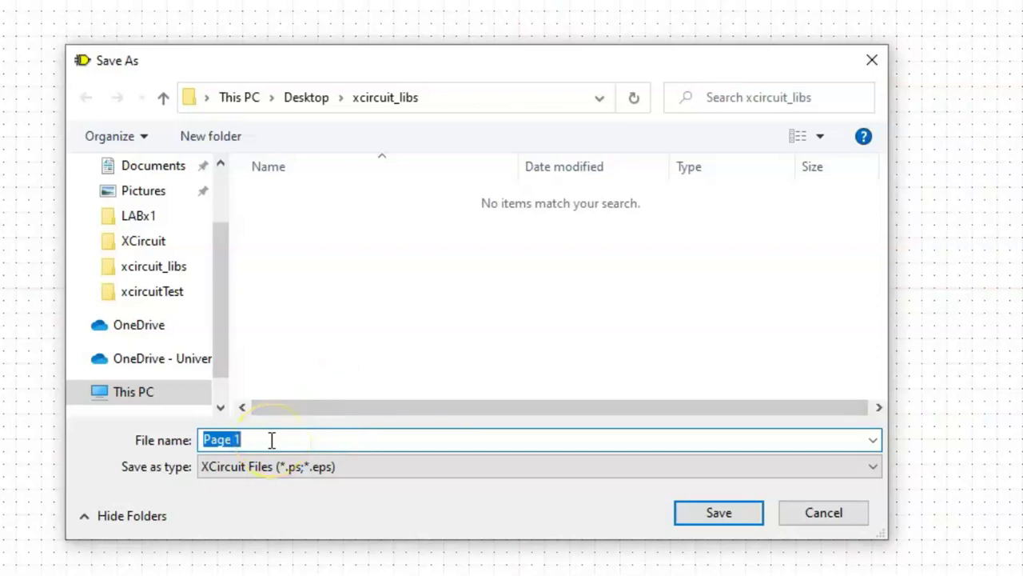
pyautogui.write('mysim5')
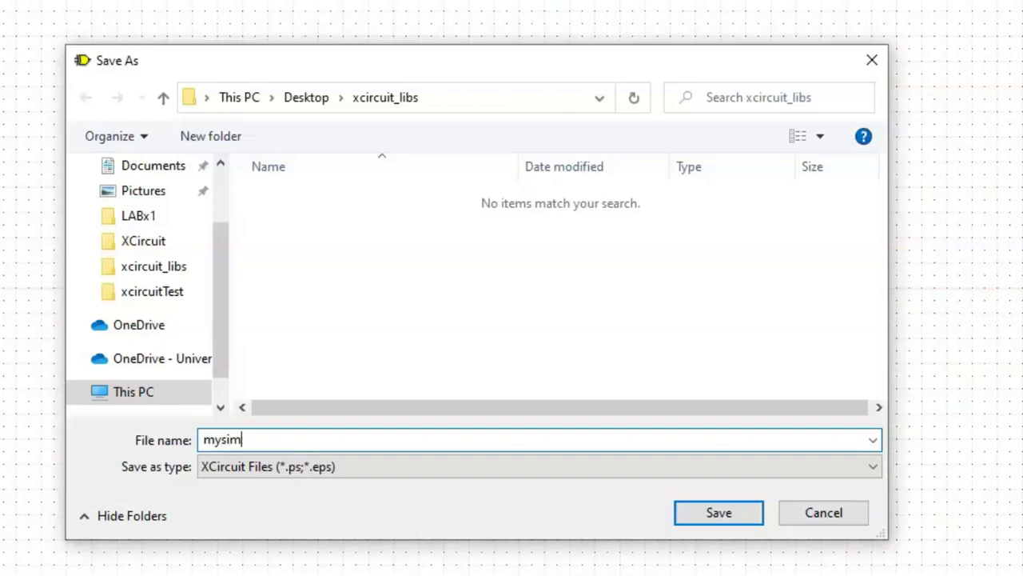
pyautogui.click(701, 516)
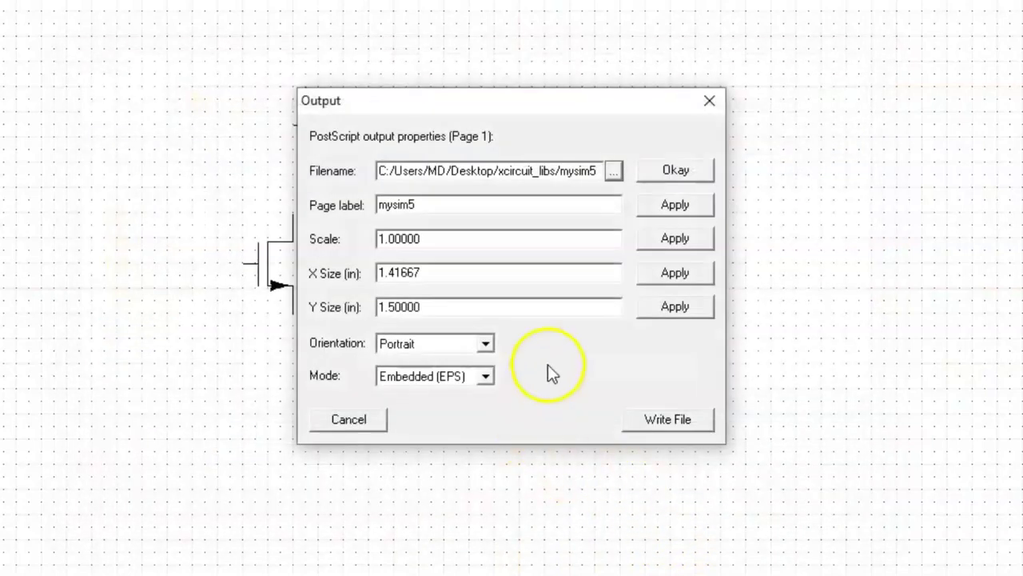
pyautogui.click(698, 207)
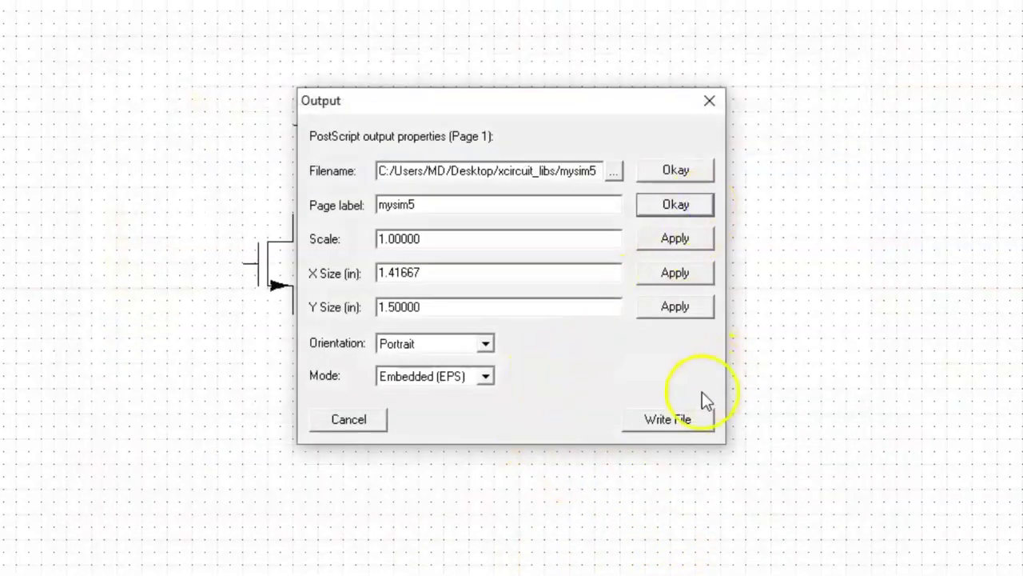
pyautogui.click(671, 419)
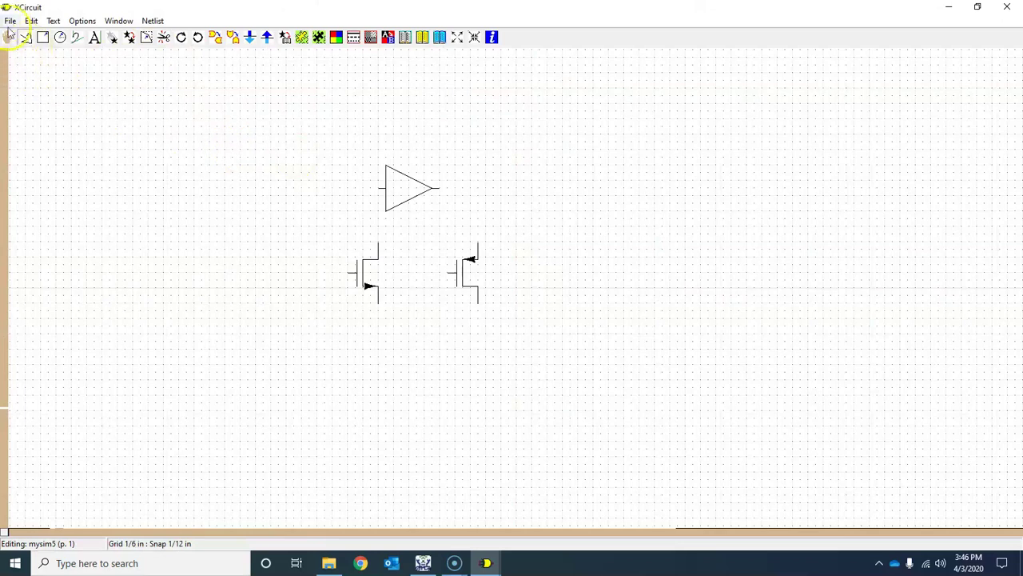
# - Cycle the library pages with L until the User Library showing nmos5, pmos5 and triangle appears
pyautogui.click(10, 22)
pyautogui.click(280, 121)
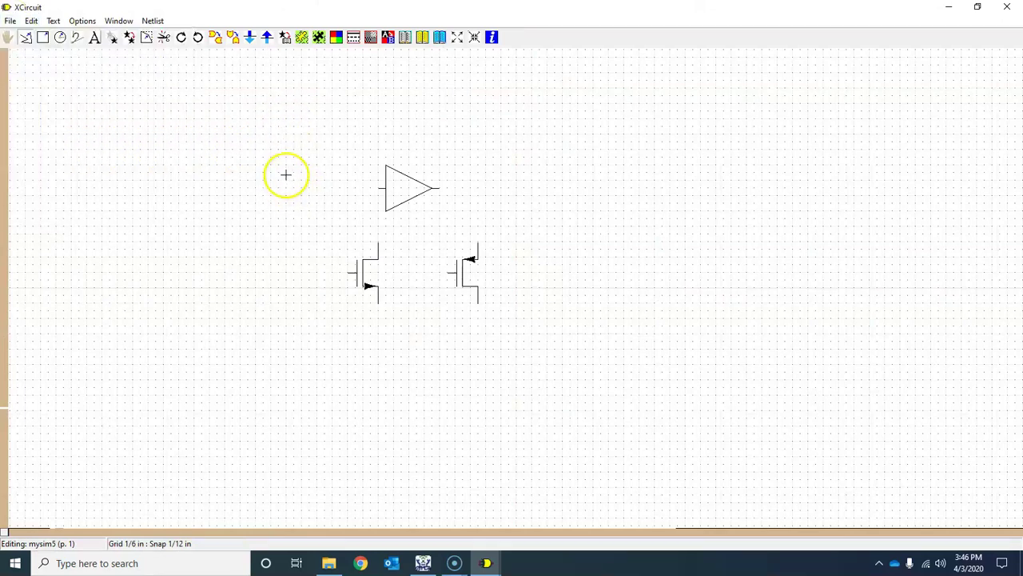
pyautogui.press('l')
pyautogui.press('l')
pyautogui.press('l')
pyautogui.press('l')
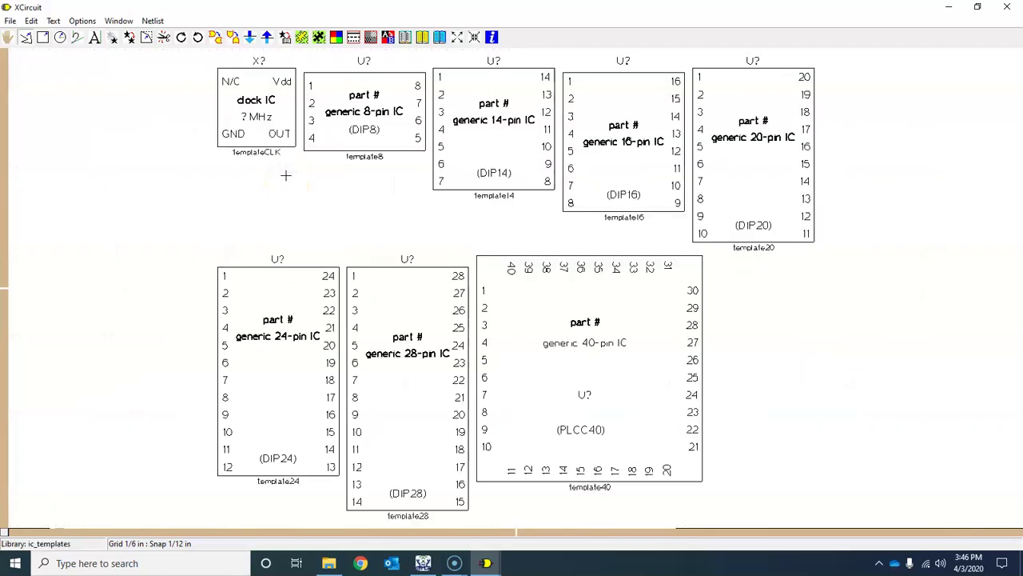
pyautogui.press('l')
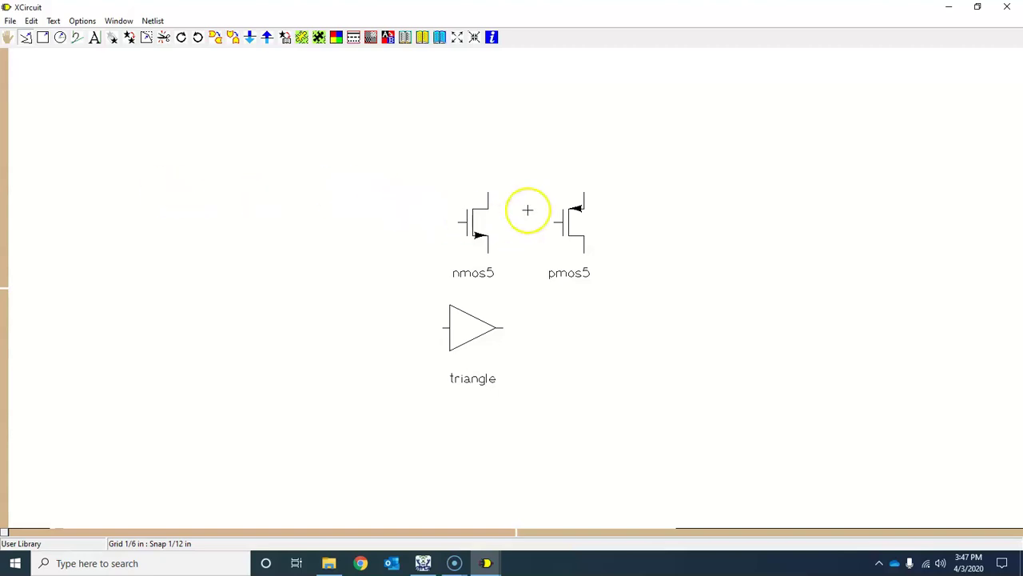
pyautogui.click(10, 21)
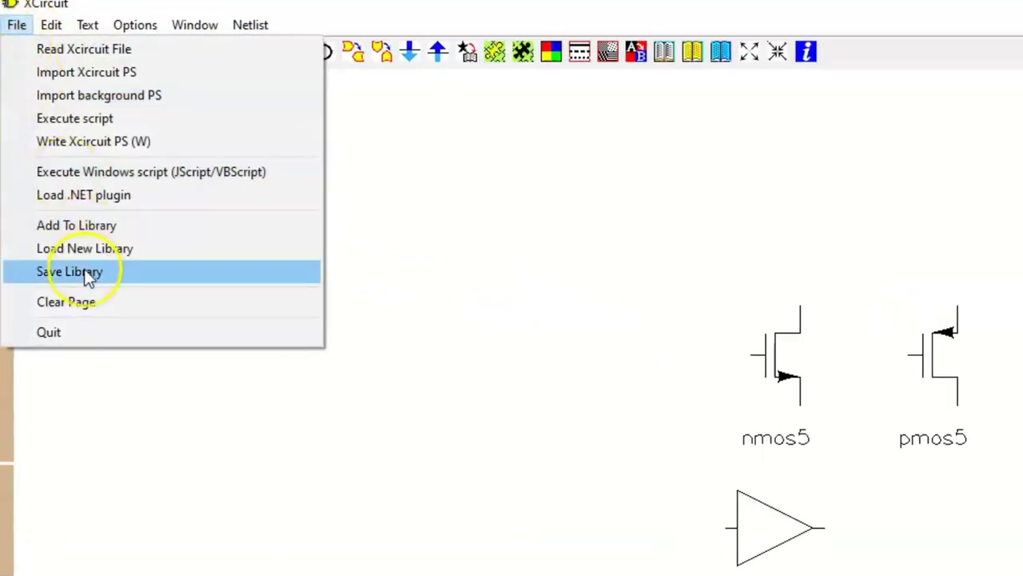
# - Save the User Library as mylib5.lps
pyautogui.click(70, 272)
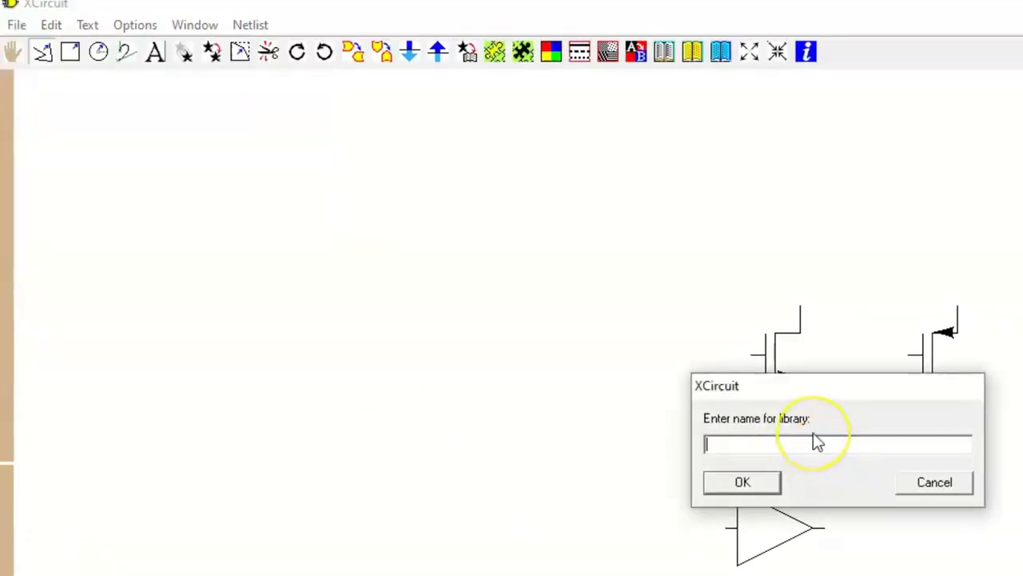
pyautogui.write('mylib5')
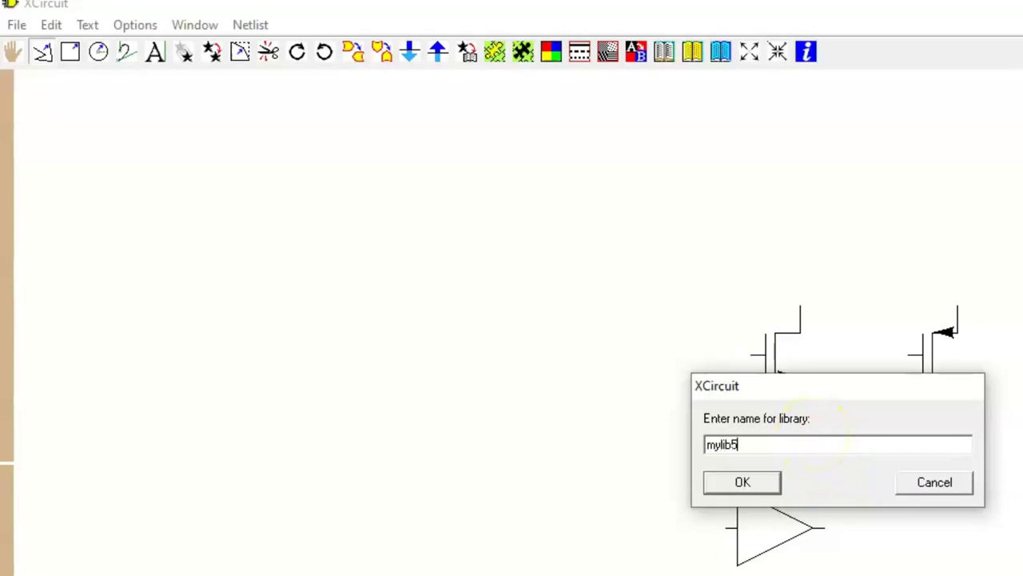
pyautogui.click(751, 481)
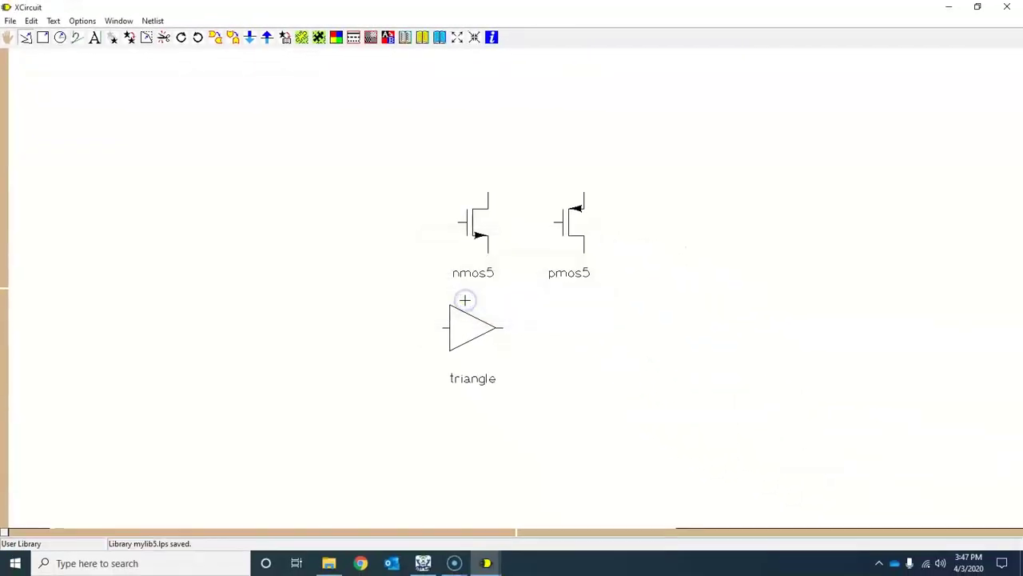
# - Quit XCircuit and open the xcircuit_libs folder on the desktop
pyautogui.click(10, 21)
pyautogui.click(30, 208)
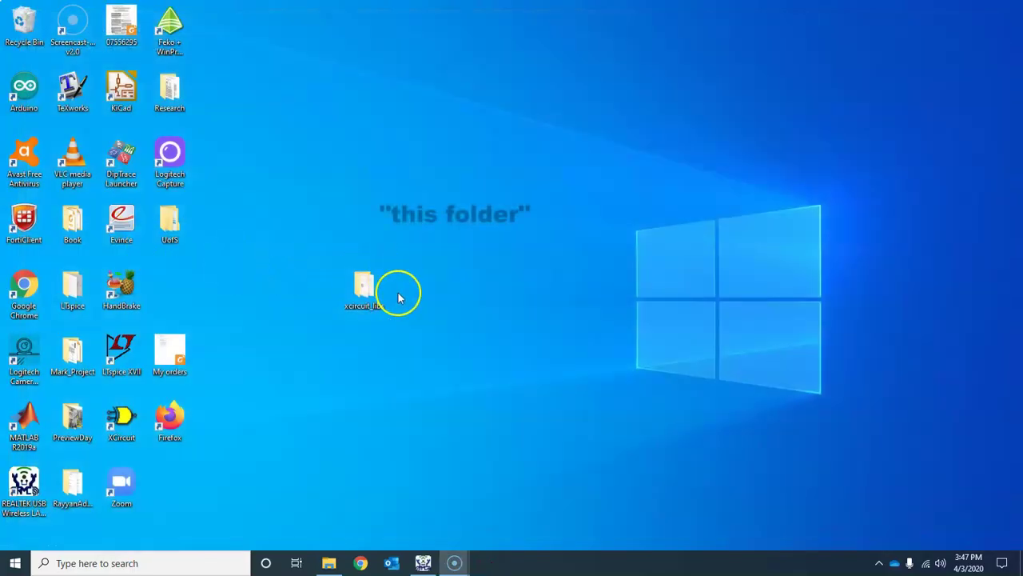
pyautogui.doubleClick(364, 282)
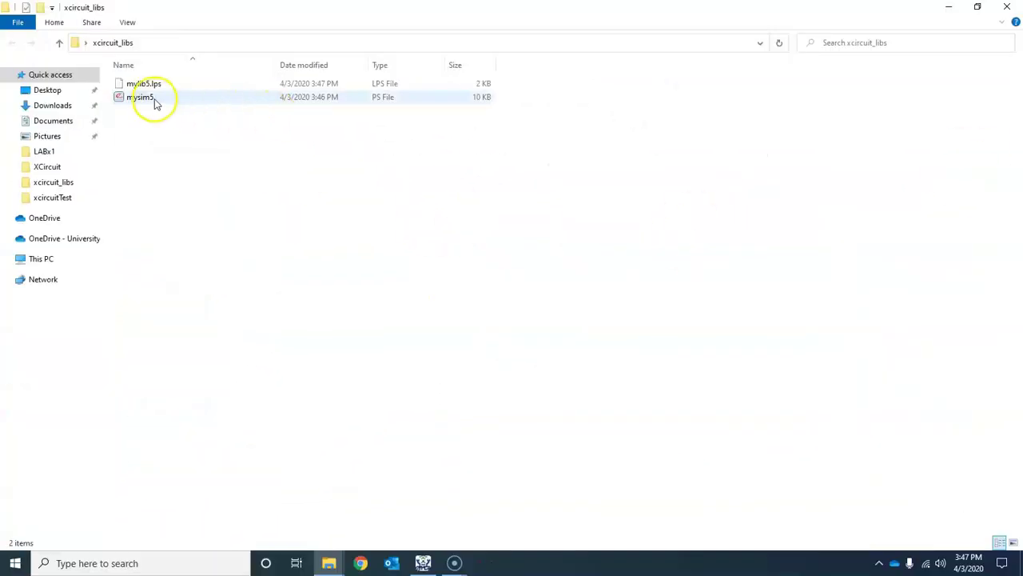
pyautogui.doubleClick(154, 98)
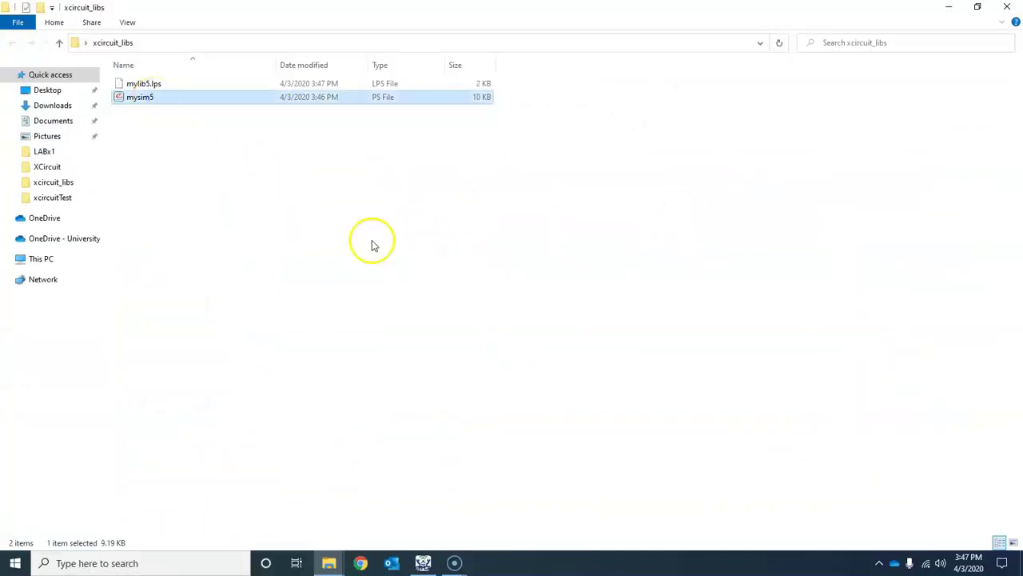
pyautogui.moveTo(557, 104); pyautogui.dragTo(426, 36)
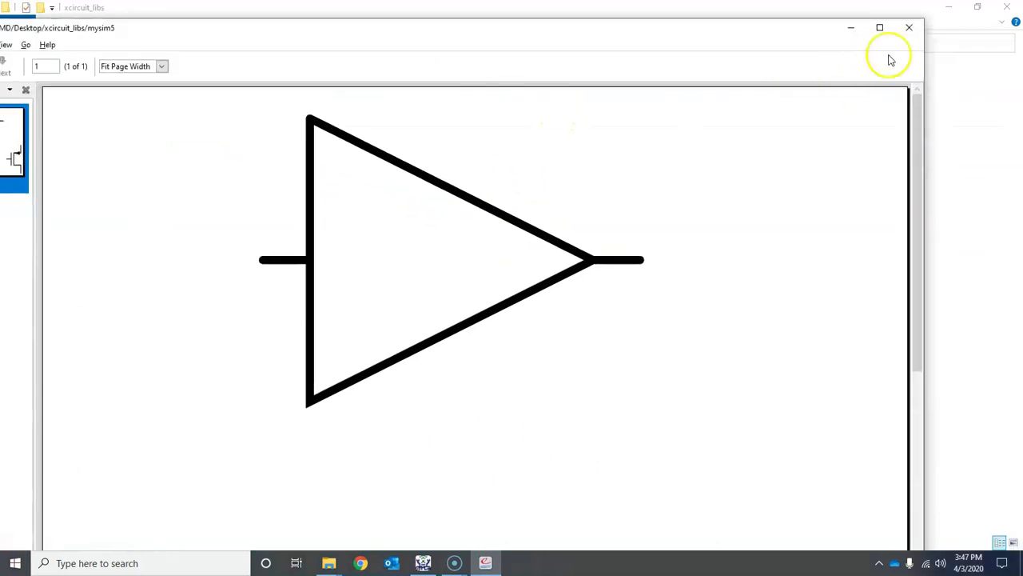
pyautogui.click(878, 30)
pyautogui.click(212, 43)
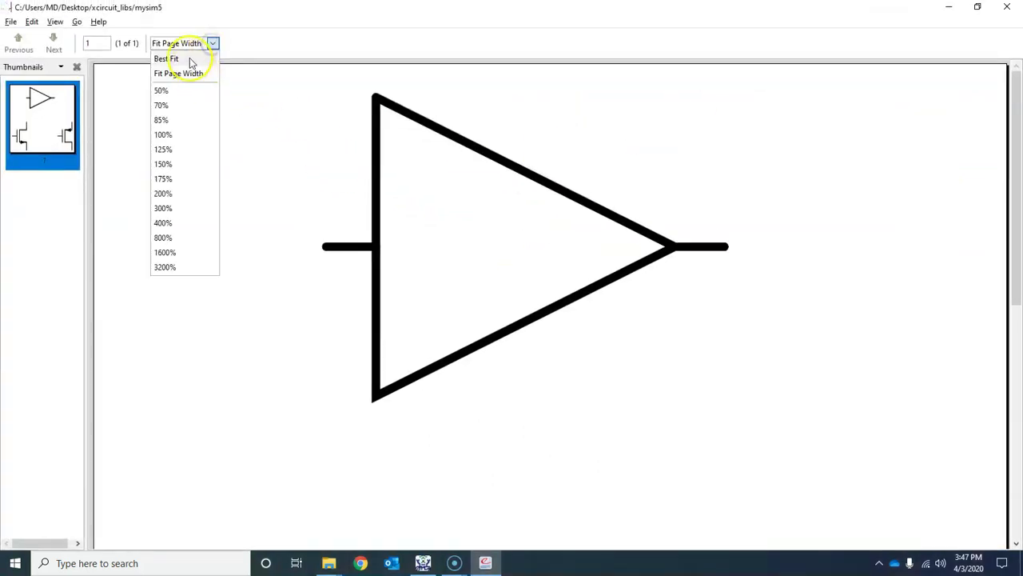
pyautogui.click(188, 60)
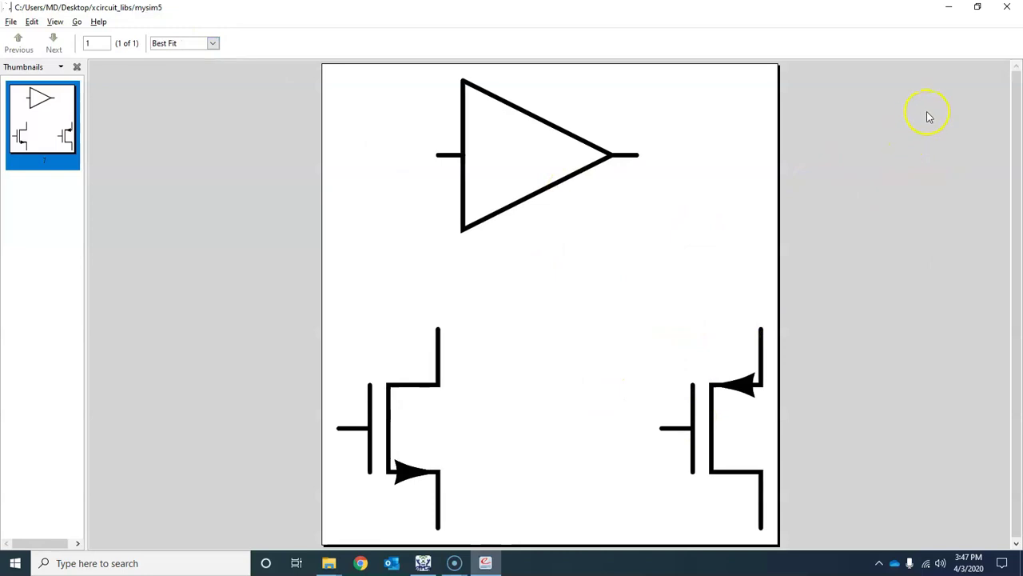
pyautogui.click(1006, 6)
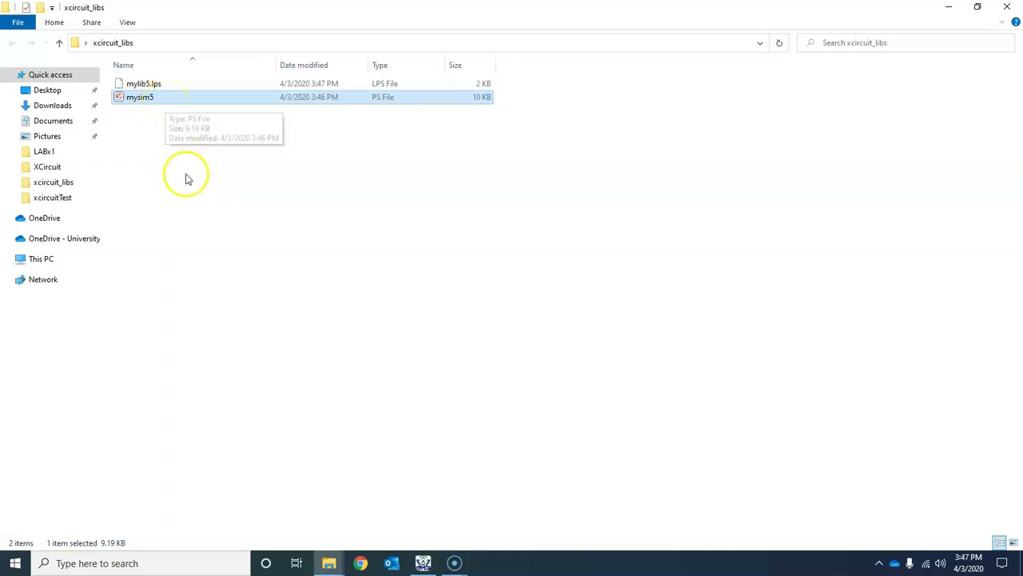
# - Inspect mylib5.lps and mysim5 in xcircuit_libs, then hide the folder to show the desktop
pyautogui.keyDown('ctrl'); pyautogui.click(139, 88); pyautogui.keyUp('ctrl')
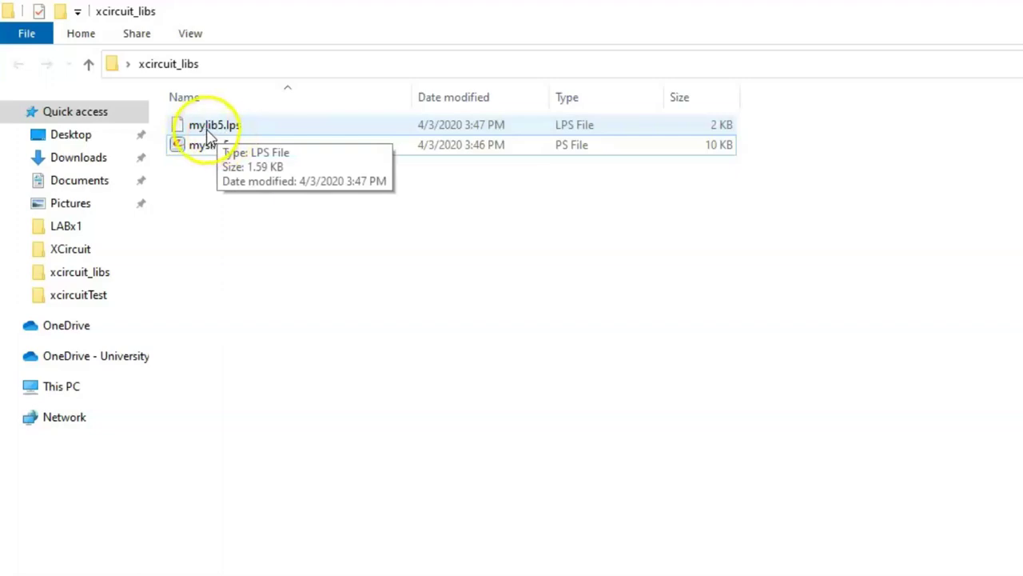
pyautogui.keyDown('ctrl'); pyautogui.click(244, 131); pyautogui.keyUp('ctrl')
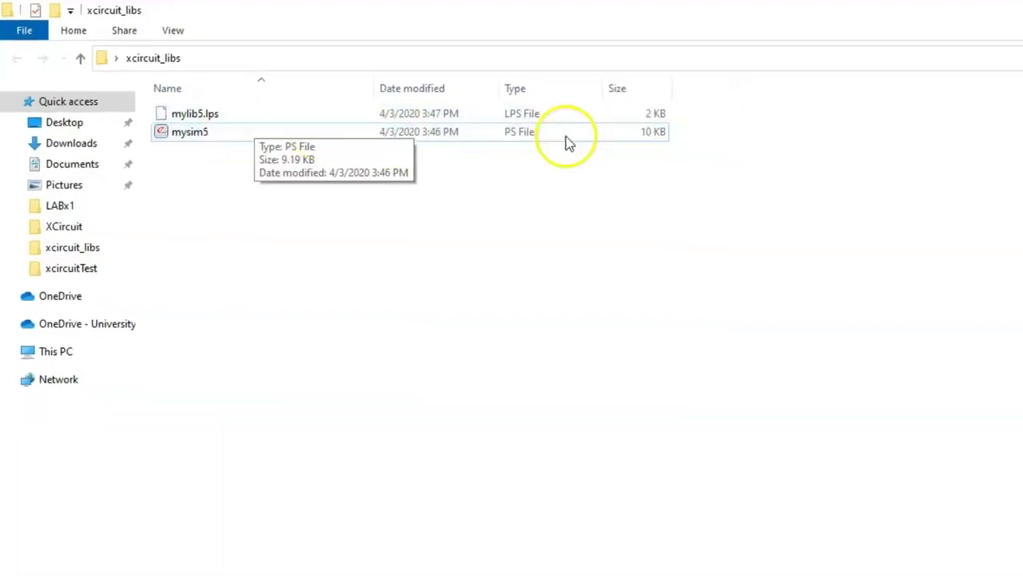
pyautogui.press('super+d')
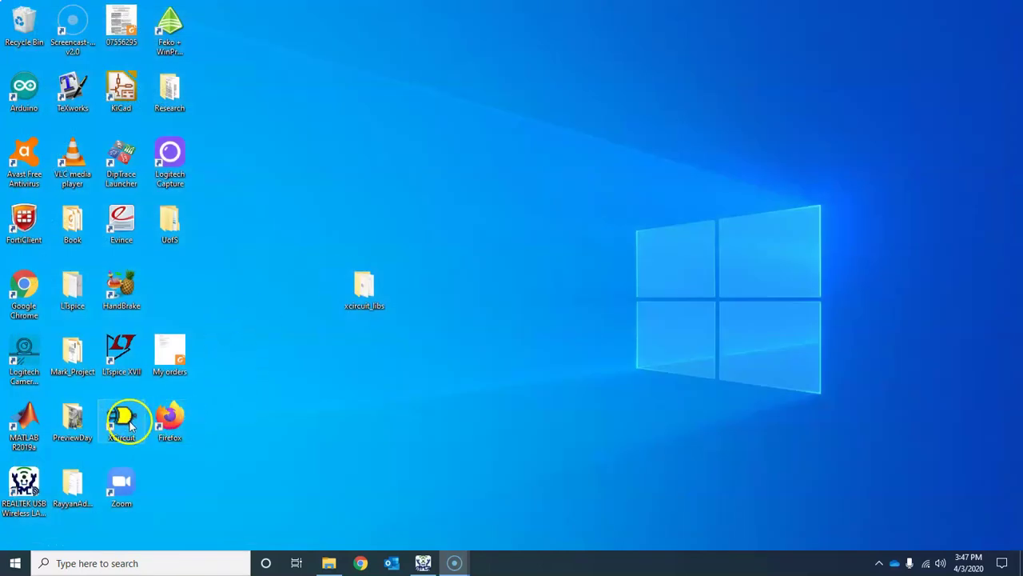
# - Relaunch XCircuit maximized, cycle to the now-empty User Library, and return to Page 1
pyautogui.doubleClick(130, 427)
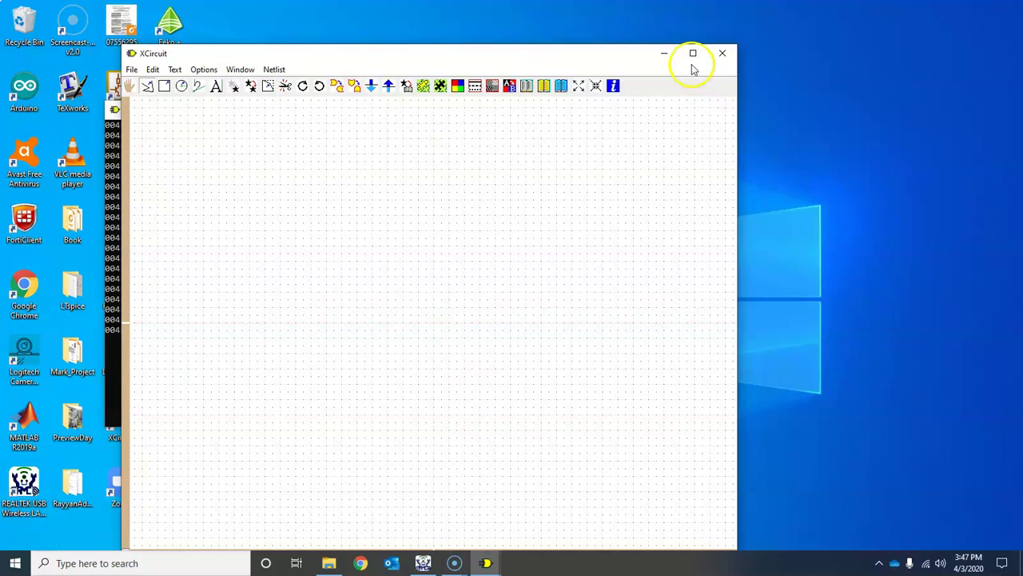
pyautogui.click(690, 54)
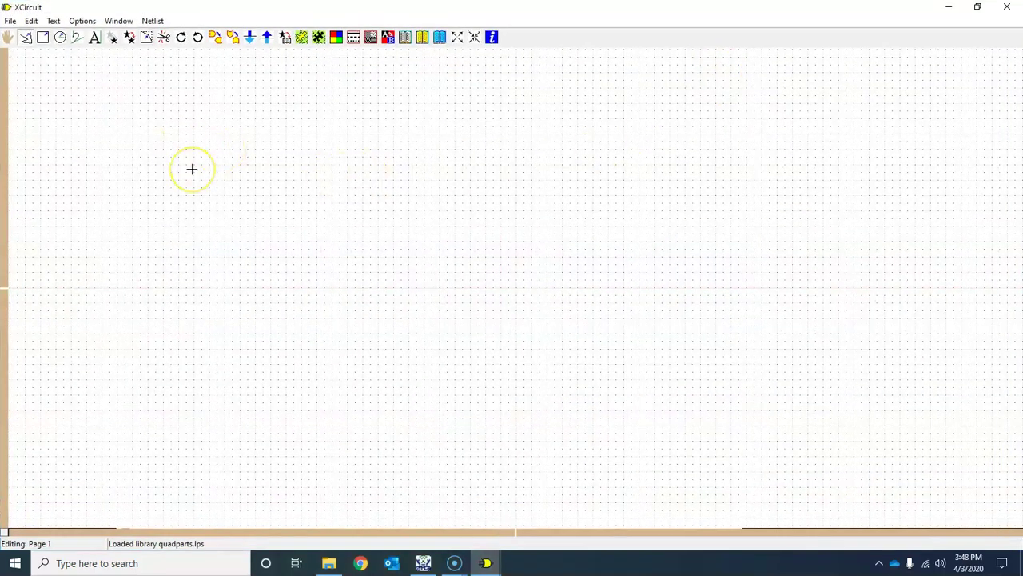
pyautogui.press('l')
pyautogui.press('l')
pyautogui.press('l')
pyautogui.press('l')
pyautogui.press('l')
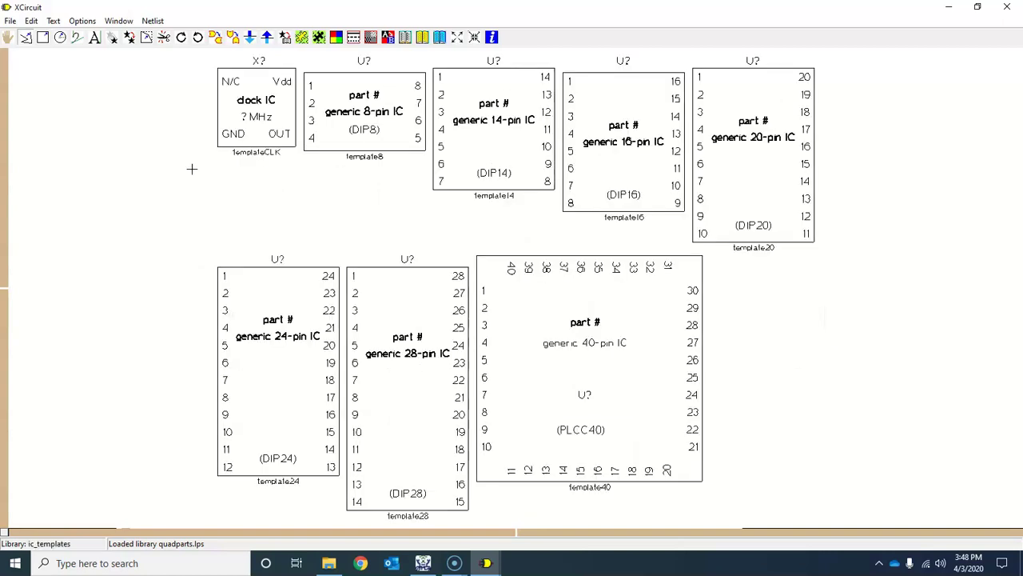
pyautogui.press('l')
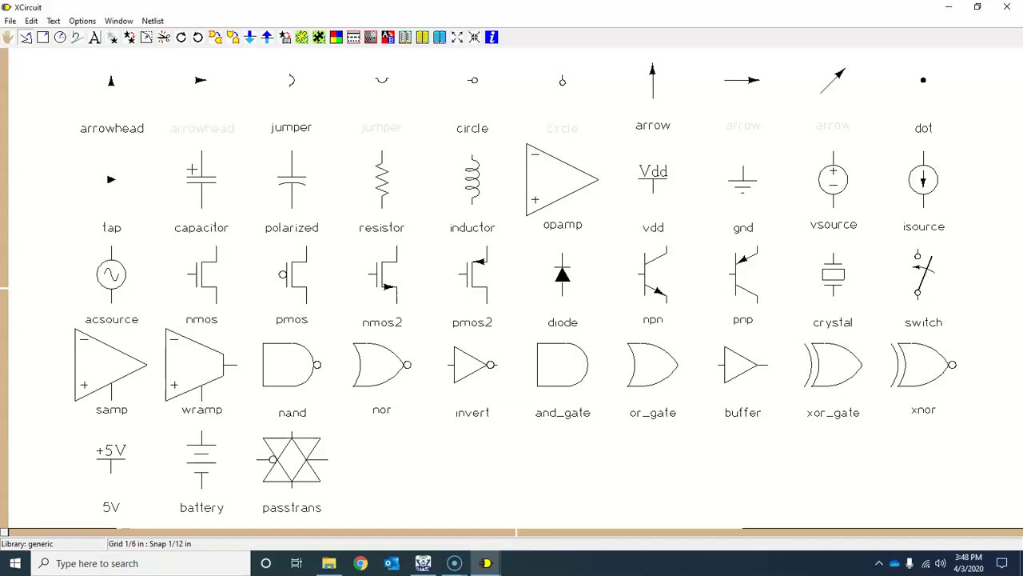
pyautogui.click(253, 150)
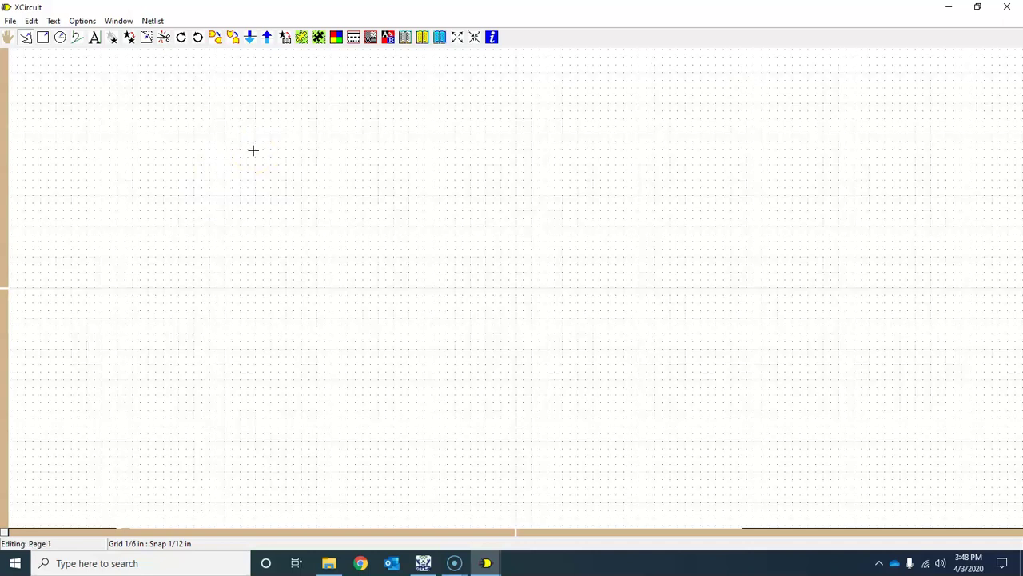
pyautogui.click(242, 144)
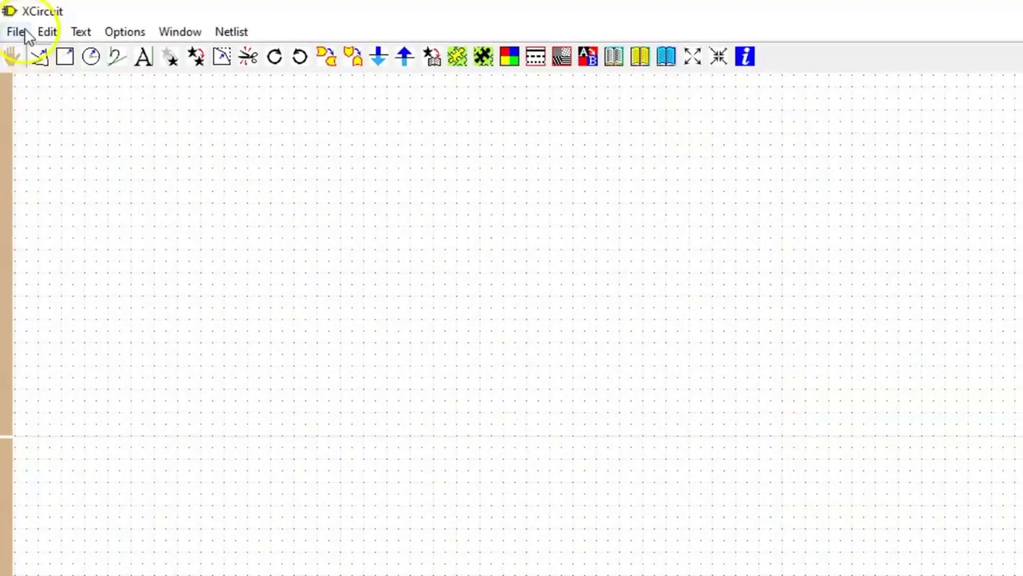
# - Load mylib5.lps from xcircuit_libs and pick up its triangle part from the mylib5 page
pyautogui.click(19, 32)
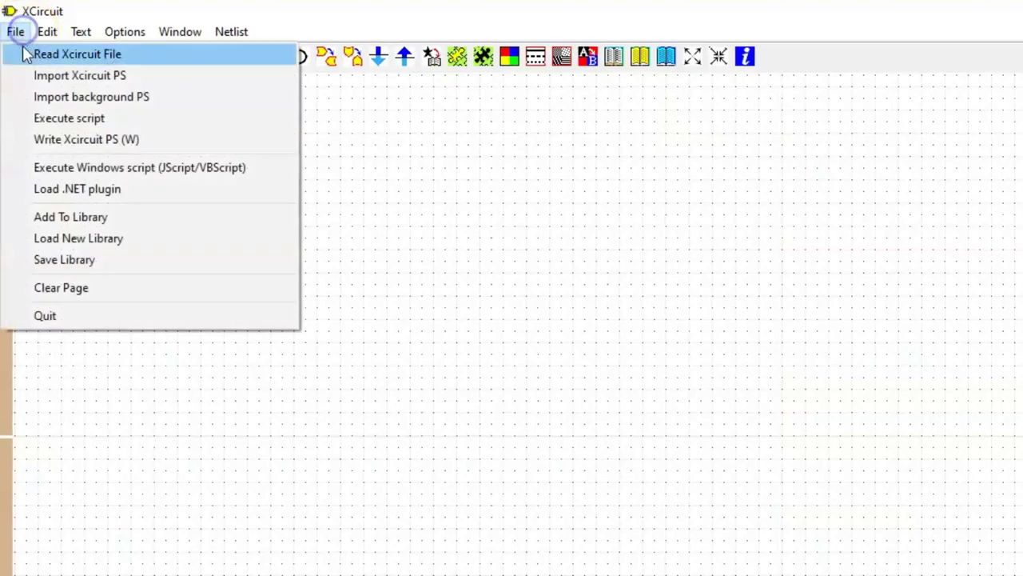
pyautogui.click(95, 240)
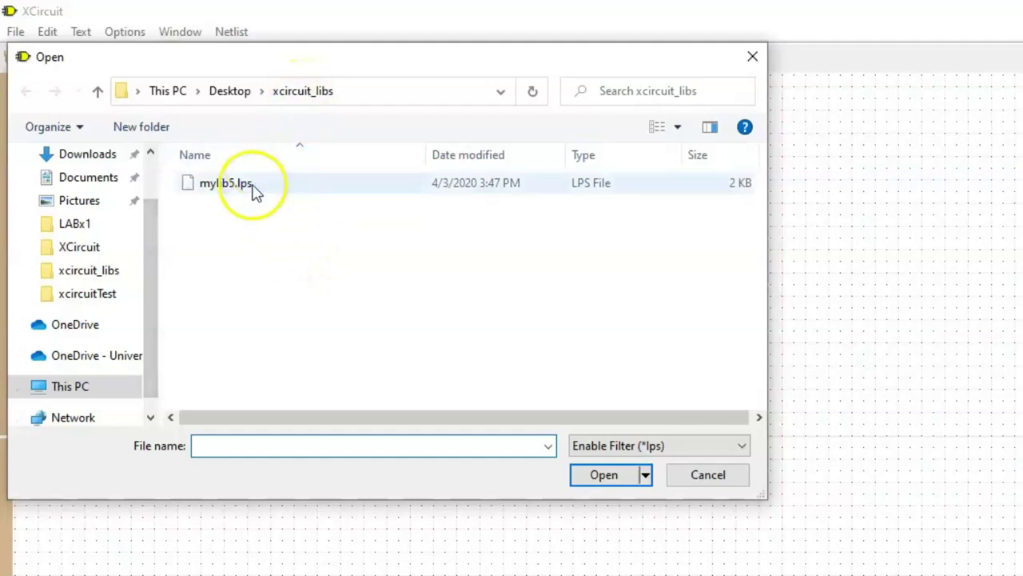
pyautogui.click(236, 187)
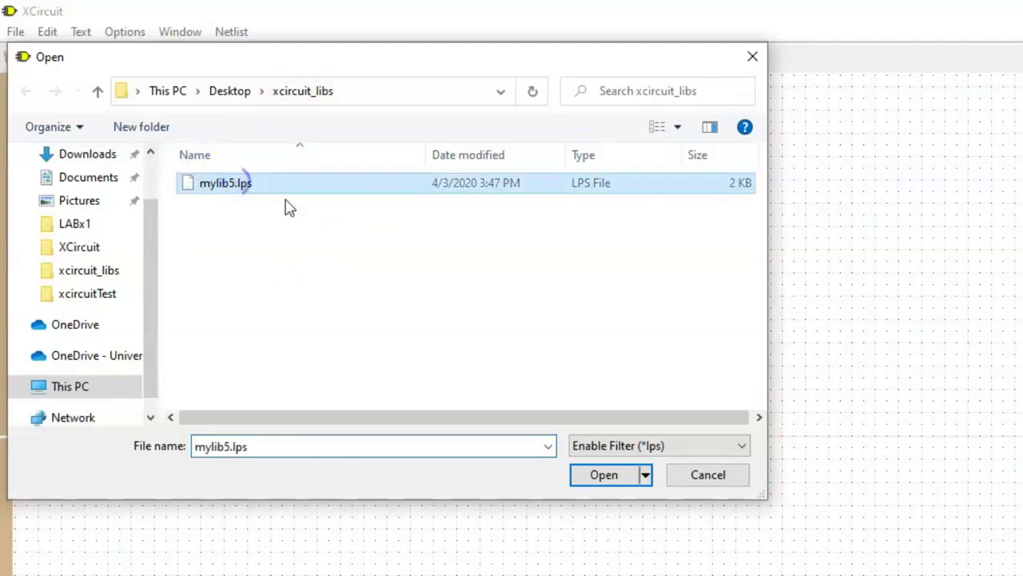
pyautogui.click(604, 473)
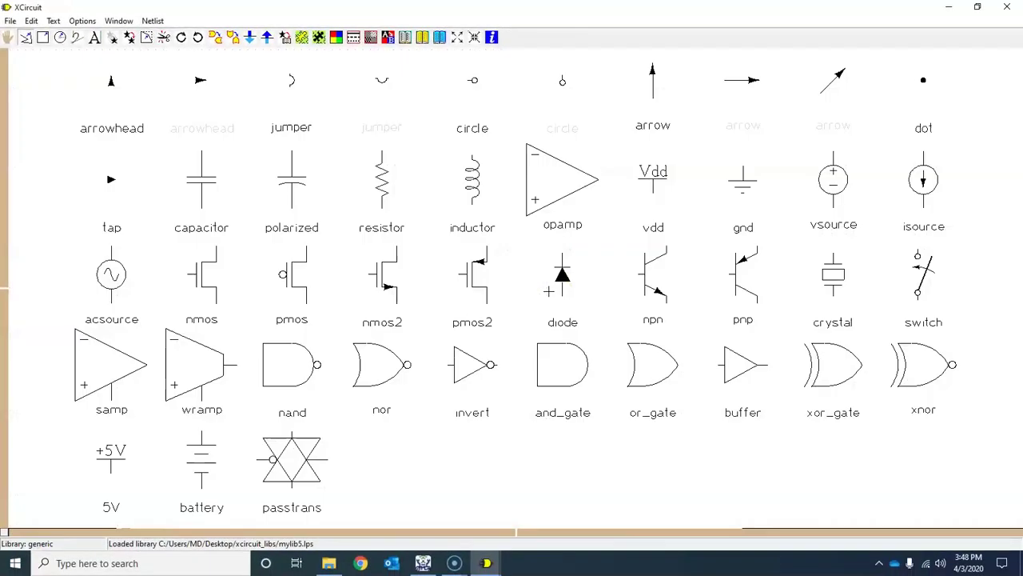
pyautogui.press('l')
pyautogui.press('l')
pyautogui.press('l')
pyautogui.press('l')
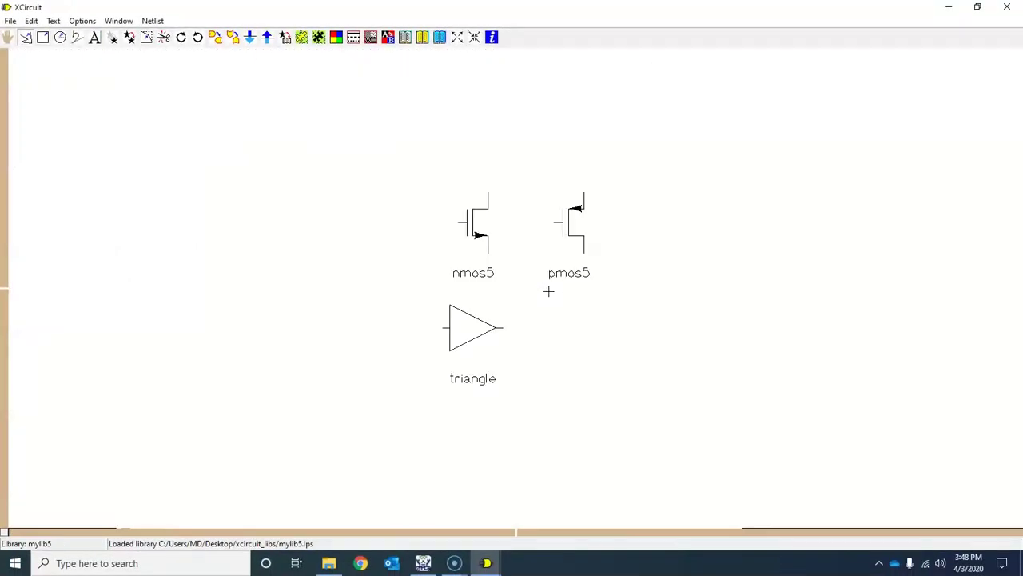
pyautogui.click(472, 327)
# - Place the mylib5 triangle on Page 1, then quit XCircuit without saving
pyautogui.click(474, 330)
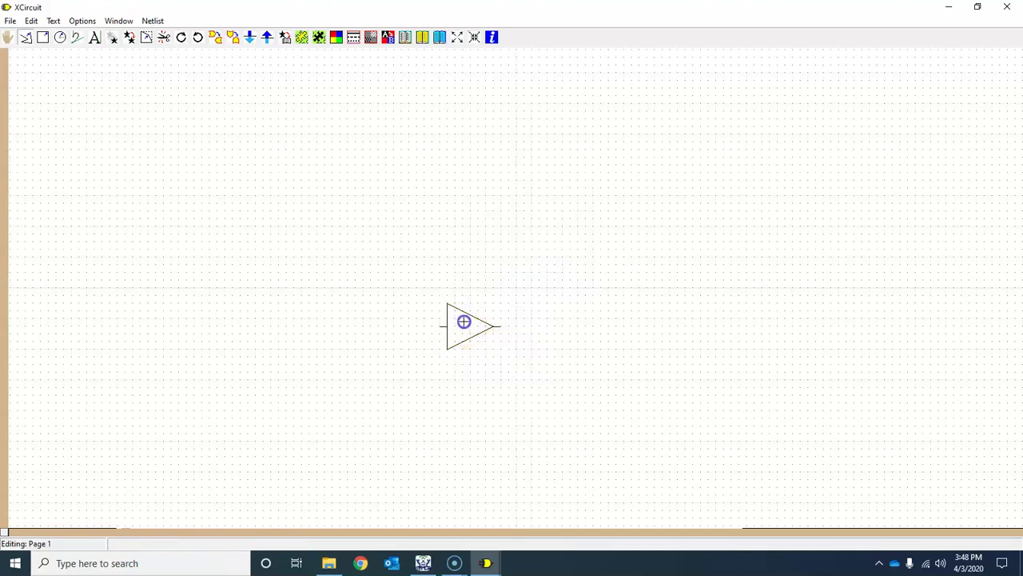
pyautogui.click(442, 328)
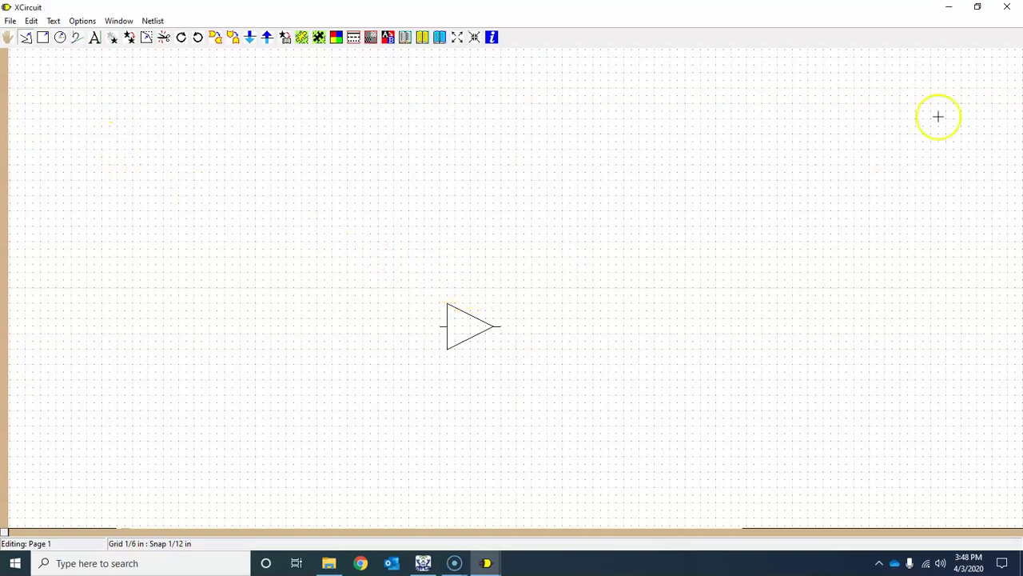
pyautogui.click(1011, 8)
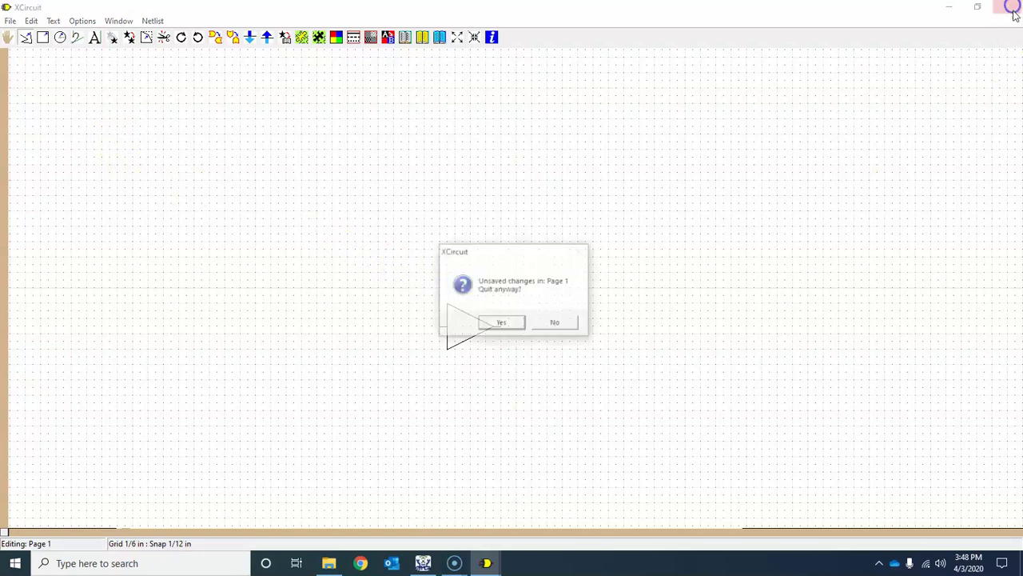
pyautogui.click(505, 329)
# - Copy mylib5.lps from the desktop xcircuit_libs folder and return to the XCircuit program folder window
pyautogui.doubleClick(354, 290)
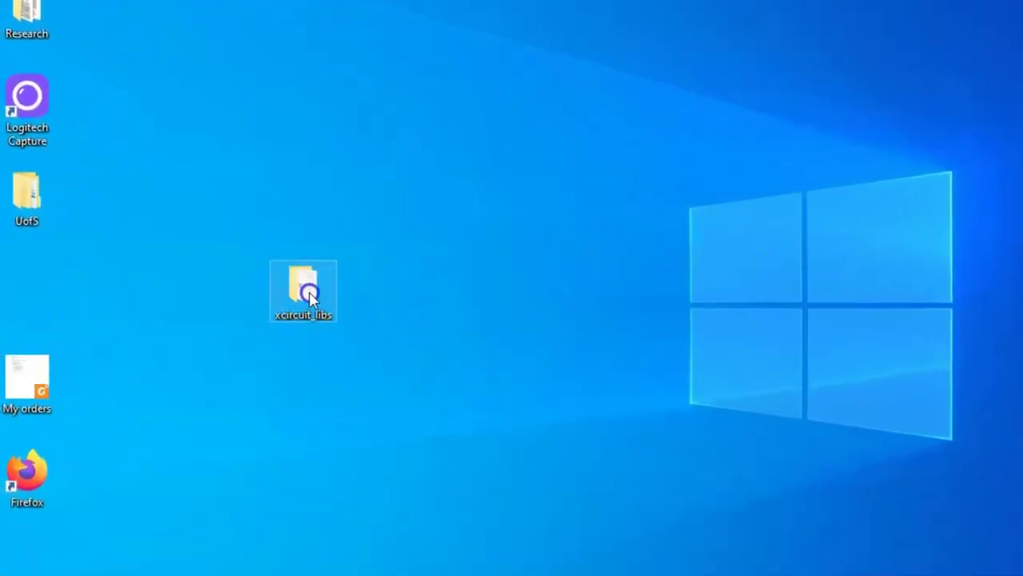
pyautogui.doubleClick(163, 88)
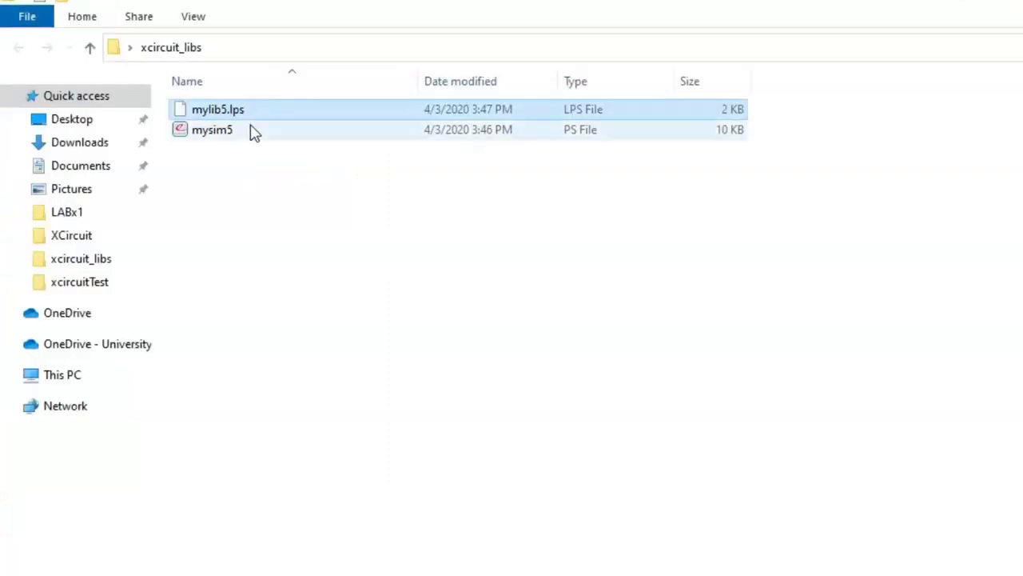
pyautogui.click(229, 109)
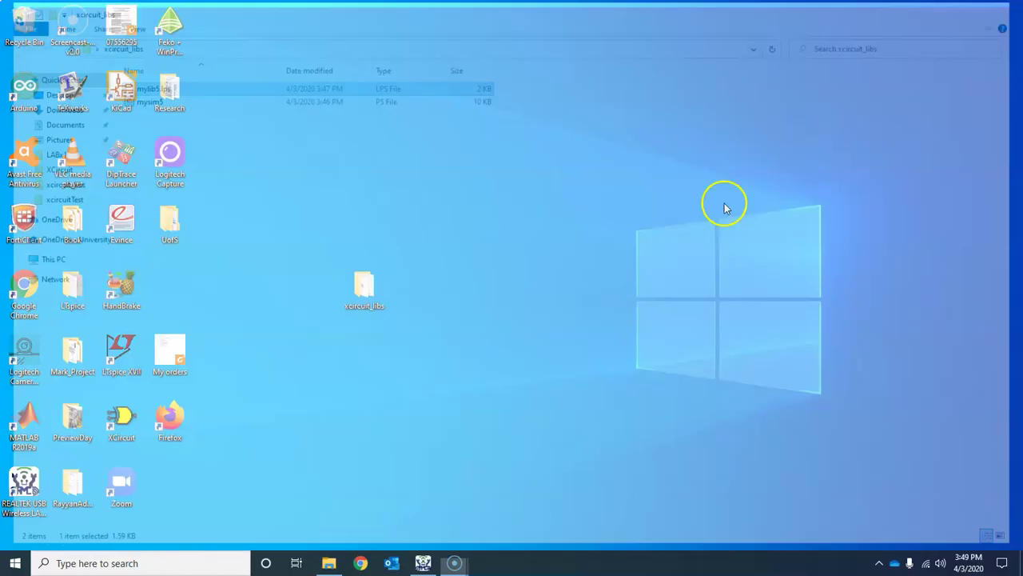
pyautogui.click(328, 563)
pyautogui.click(335, 564)
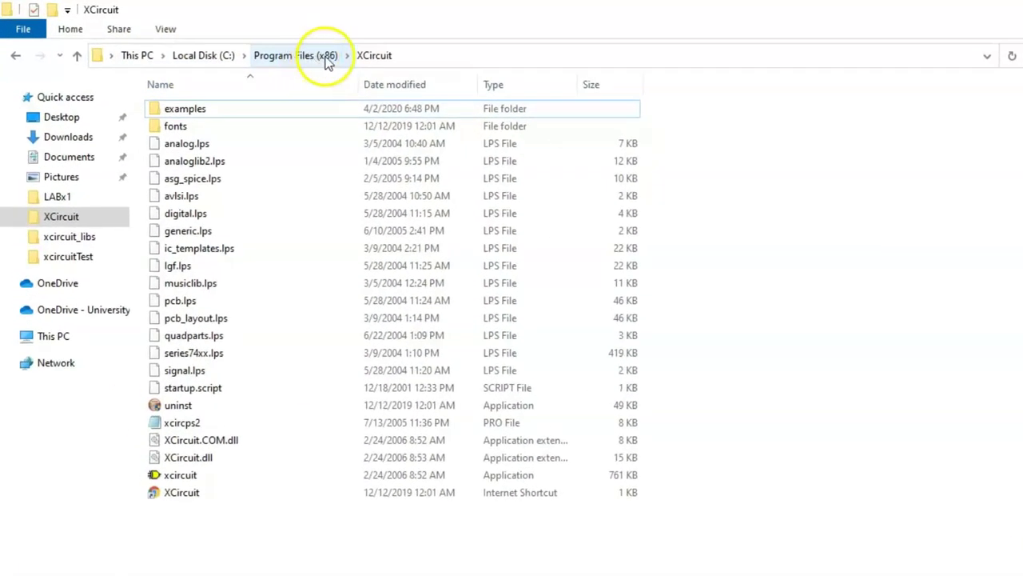
# - Paste mylib5.lps into Program Files (x86)\XCircuit, approving the administrator permission prompt
pyautogui.click(329, 57)
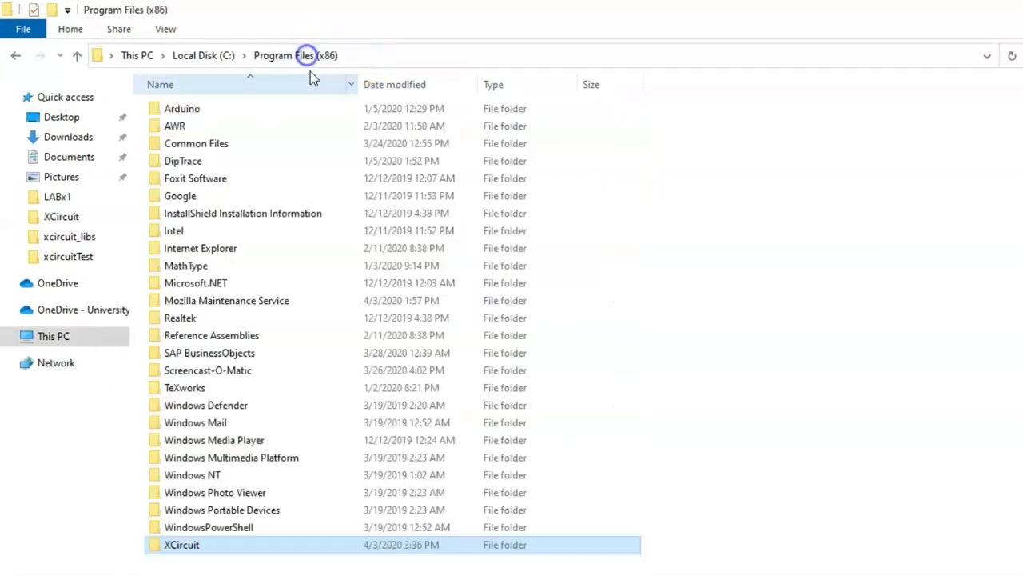
pyautogui.doubleClick(205, 542)
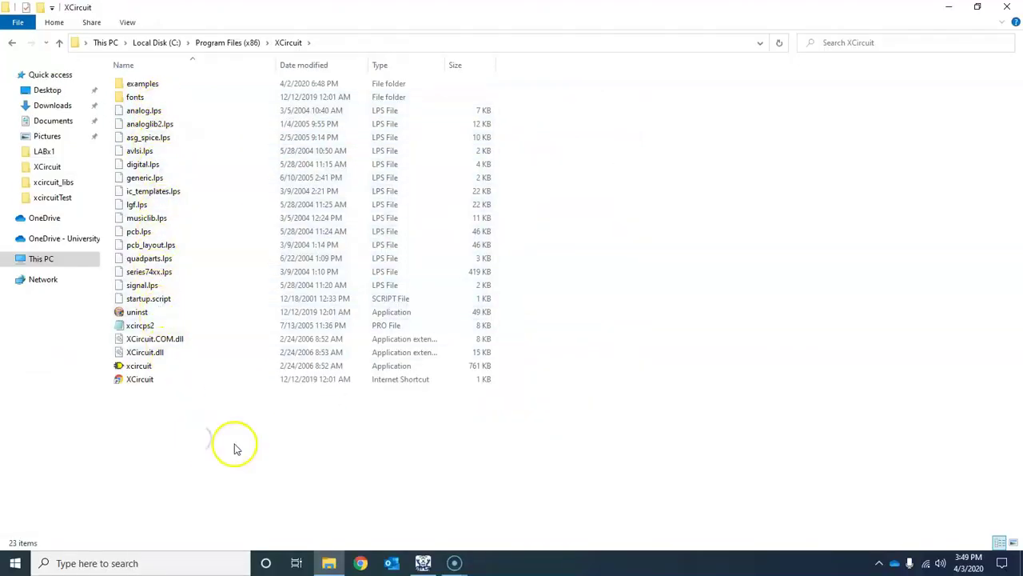
pyautogui.hotkey('ctrl', 'v')
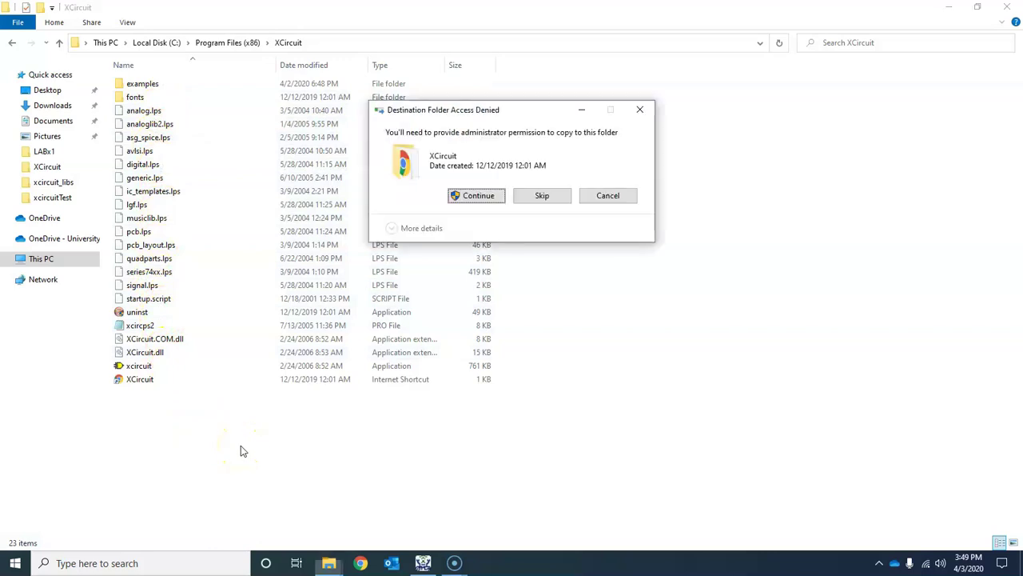
pyautogui.click(479, 197)
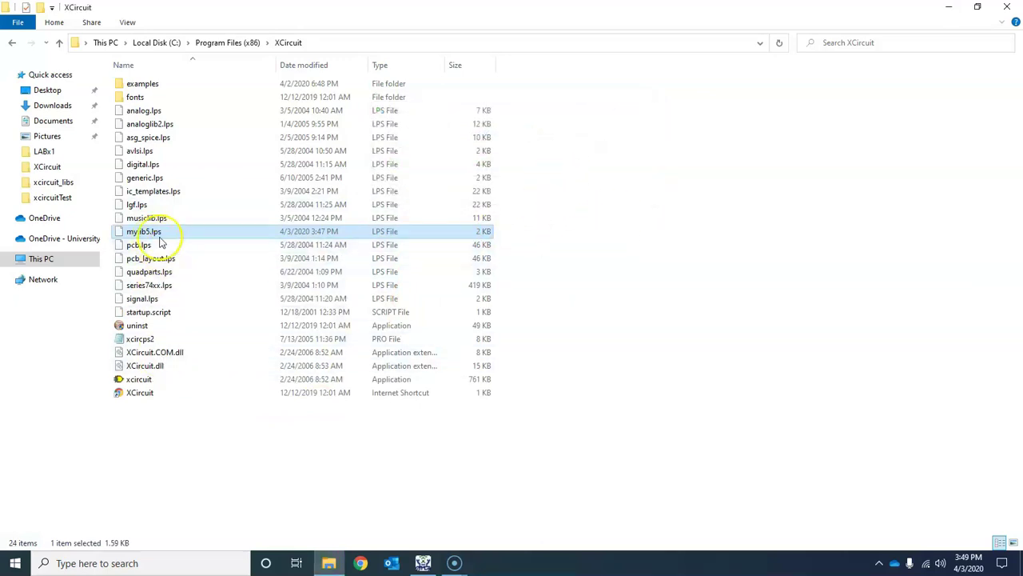
pyautogui.click(947, 8)
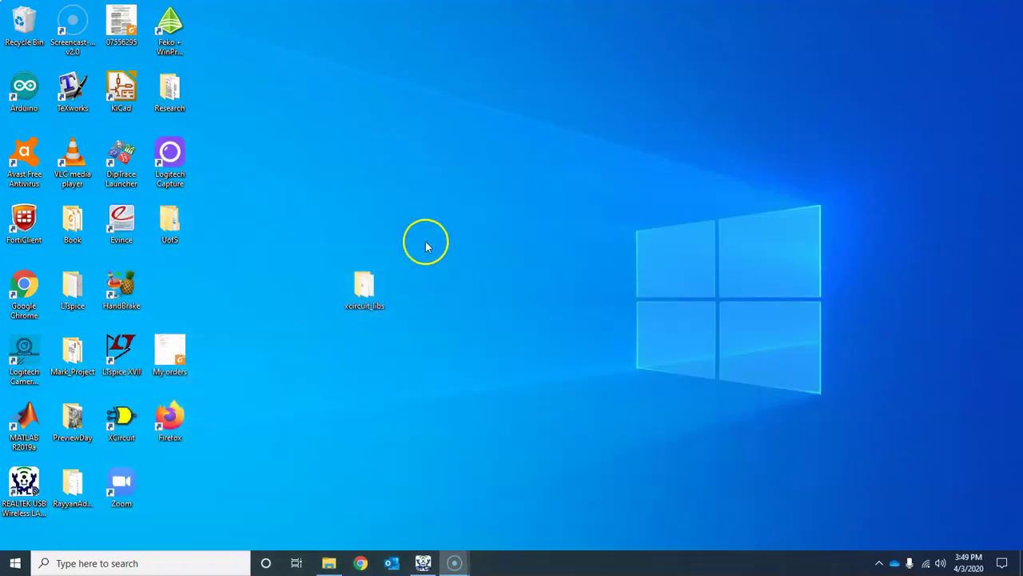
# - Glance at the desktop xcircuit_libs folder, then return to the XCircuit folder now listing mylib5.lps
pyautogui.doubleClick(374, 294)
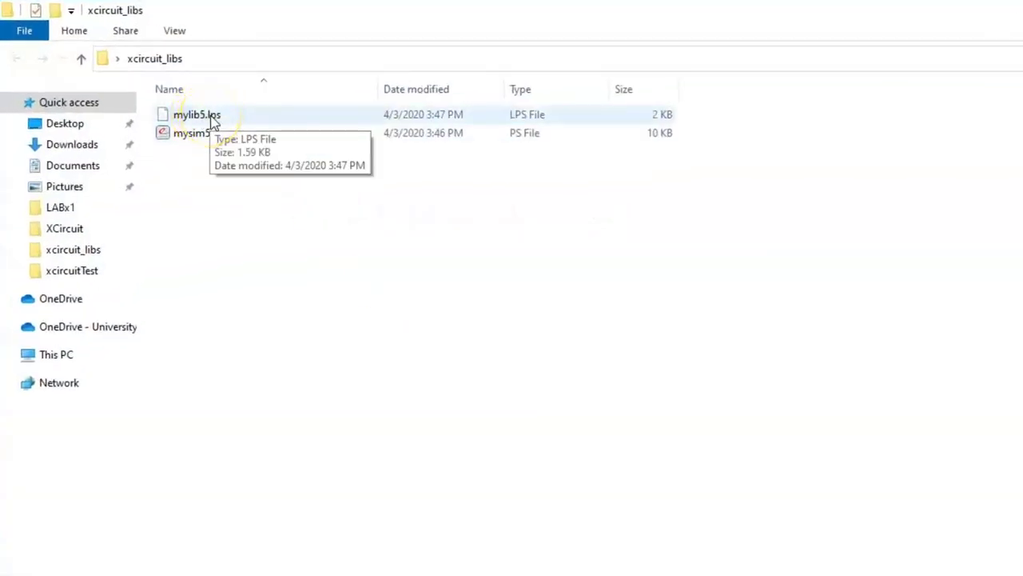
pyautogui.click(949, 7)
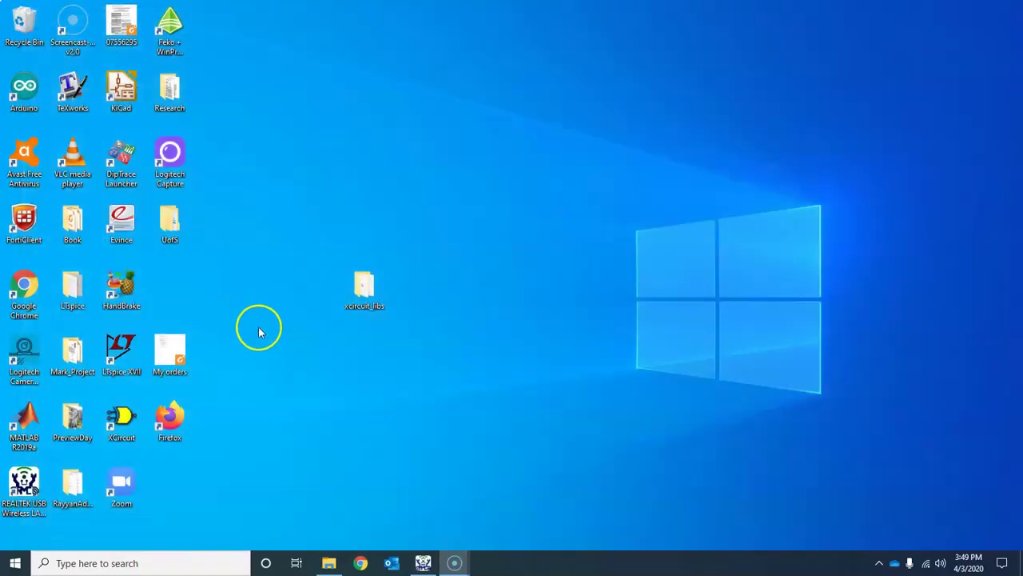
pyautogui.click(328, 563)
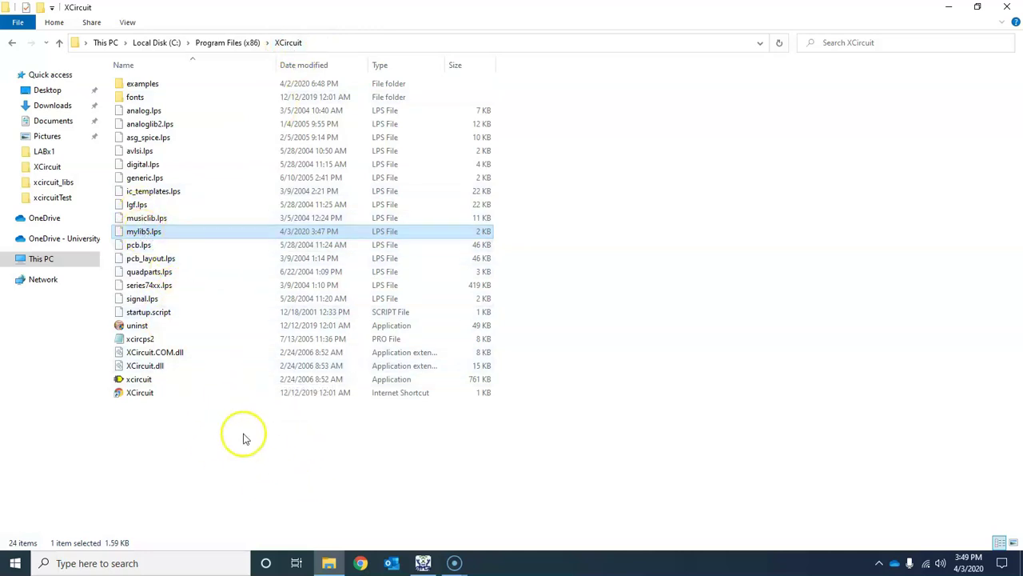
# - Select startup.script in the XCircuit program folder
pyautogui.click(148, 315)
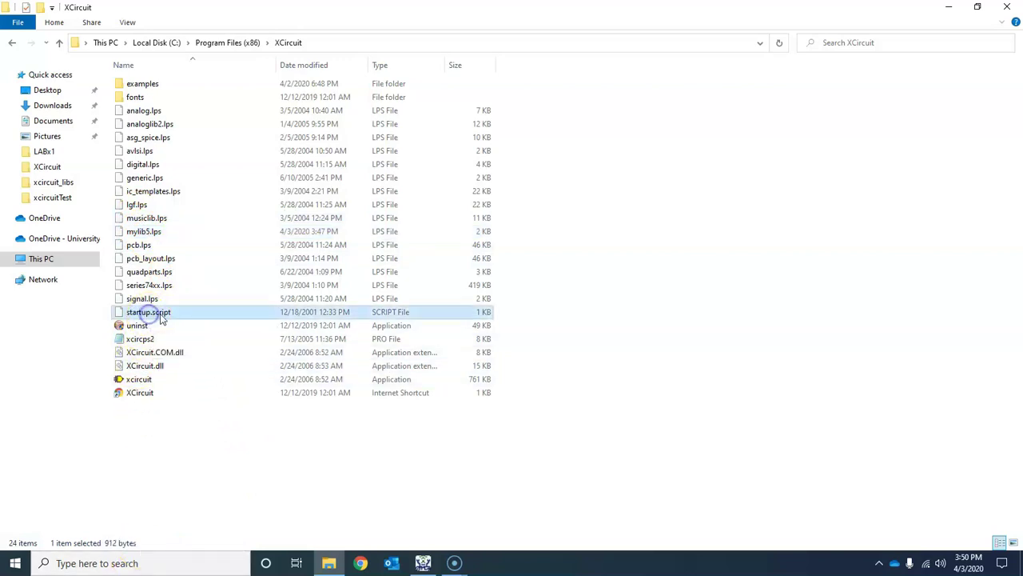
pyautogui.click(129, 564)
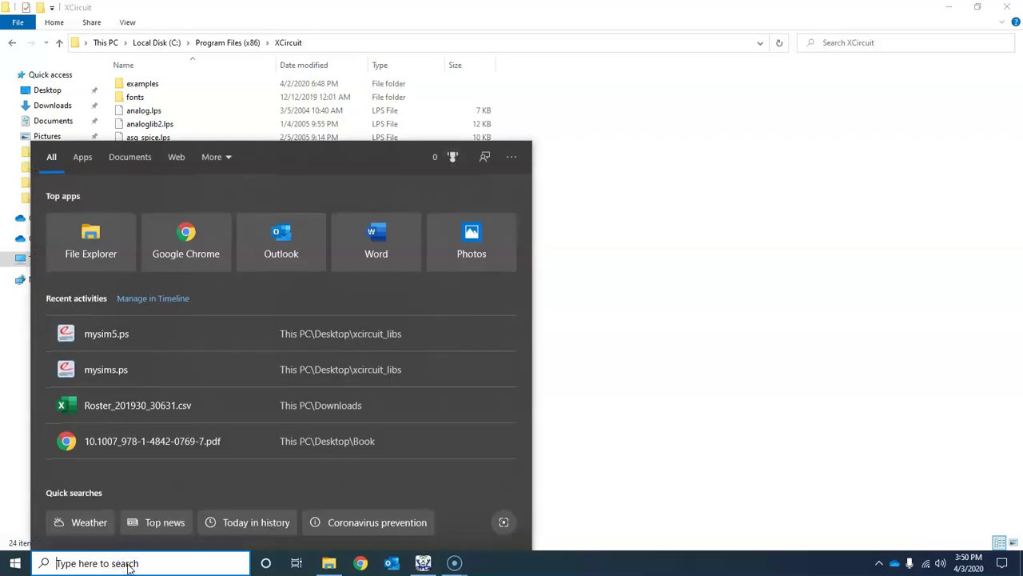
pyautogui.click(661, 411)
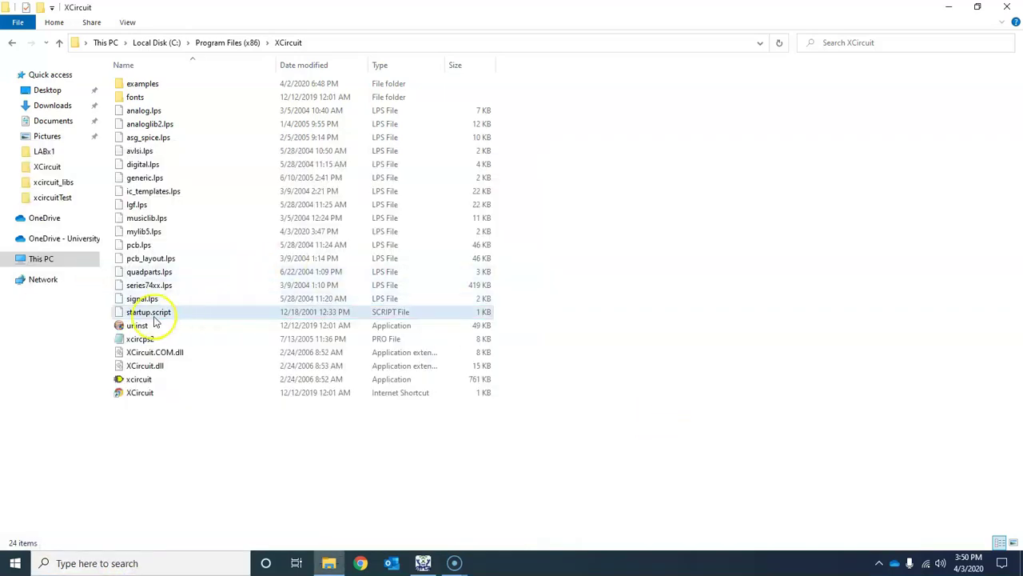
pyautogui.click(160, 314)
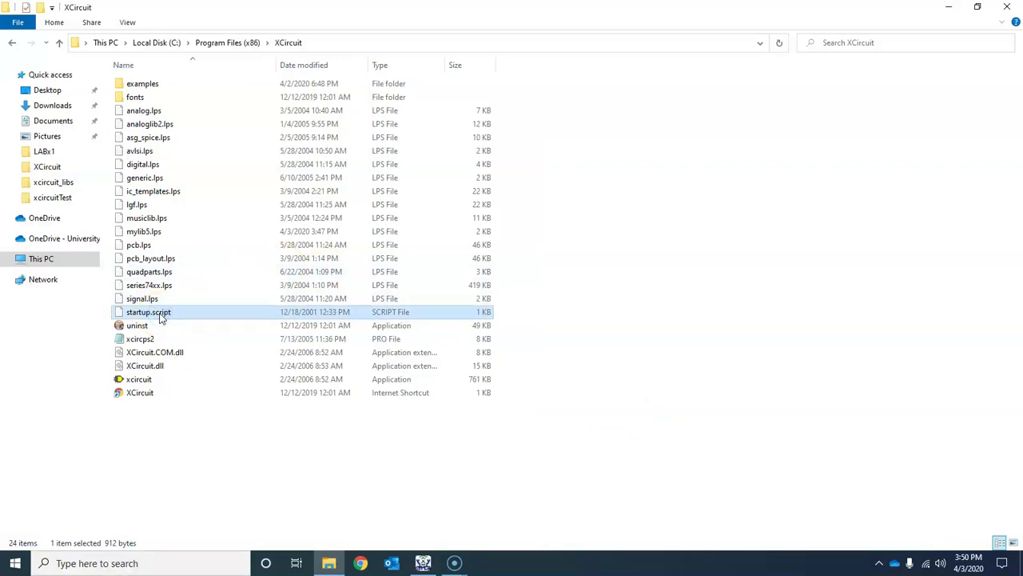
# - Back up startup.script by pasting a copy into the desktop xcircuit_libs folder
pyautogui.click(328, 563)
pyautogui.doubleClick(366, 294)
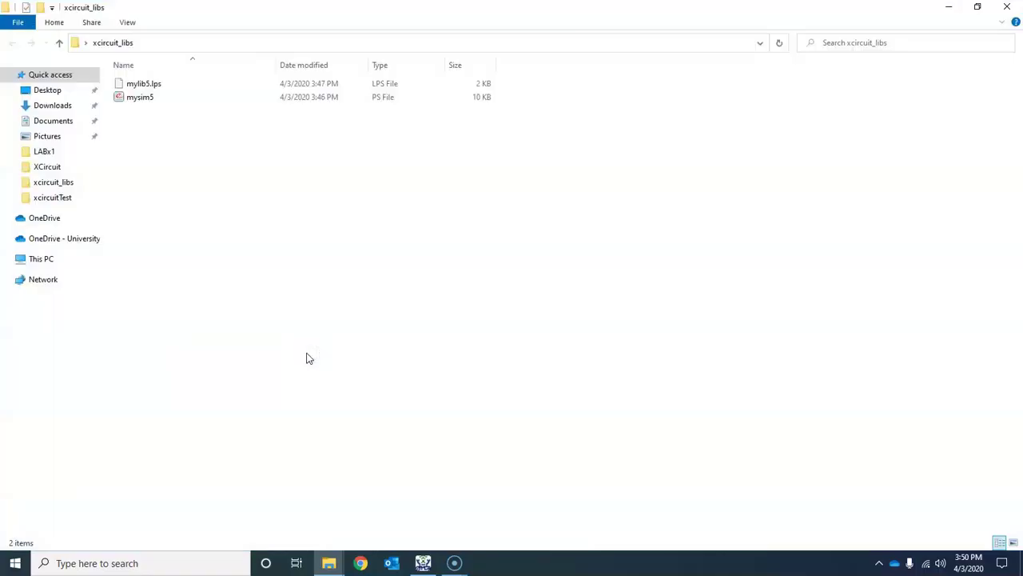
pyautogui.hotkey('ctrl', 'v')
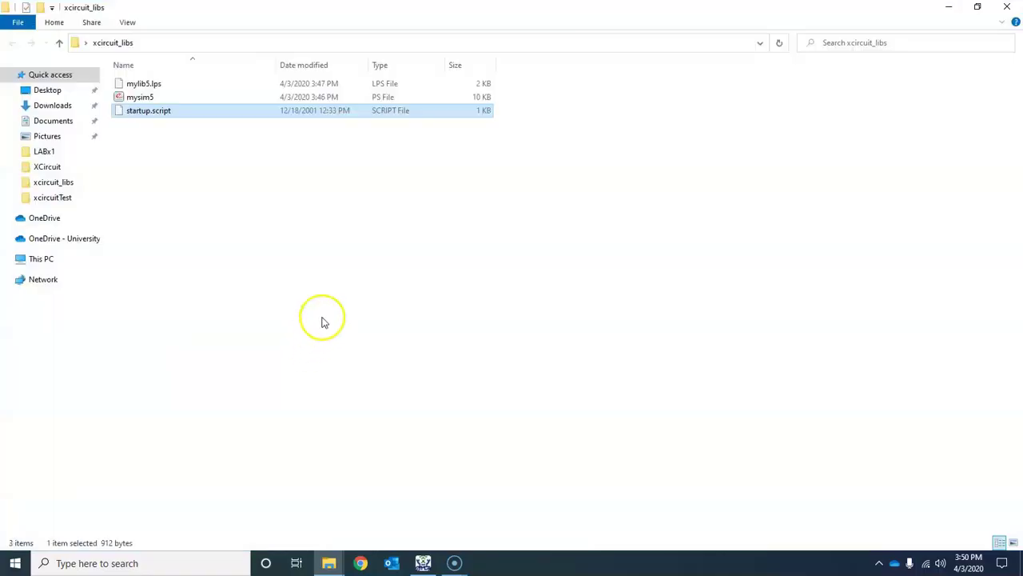
pyautogui.click(1006, 8)
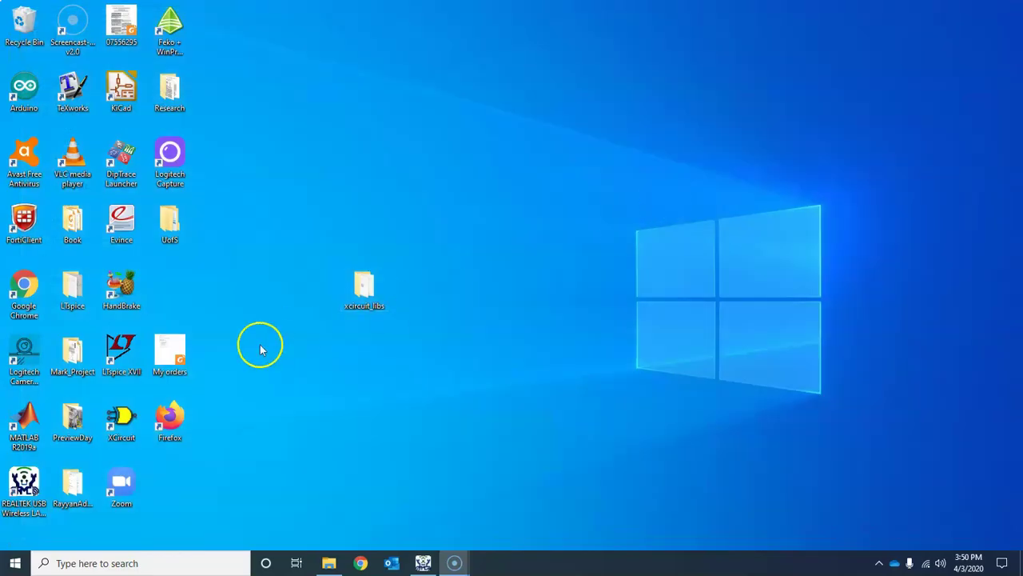
pyautogui.click(328, 563)
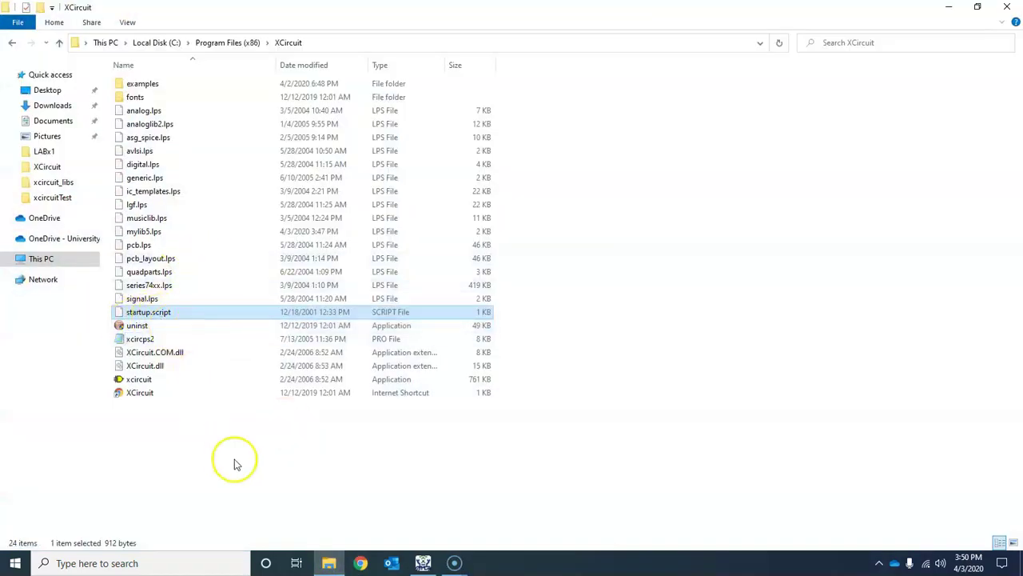
# - Try opening startup.script, then reselect it in the XCircuit folder and start a Windows search
pyautogui.doubleClick(164, 317)
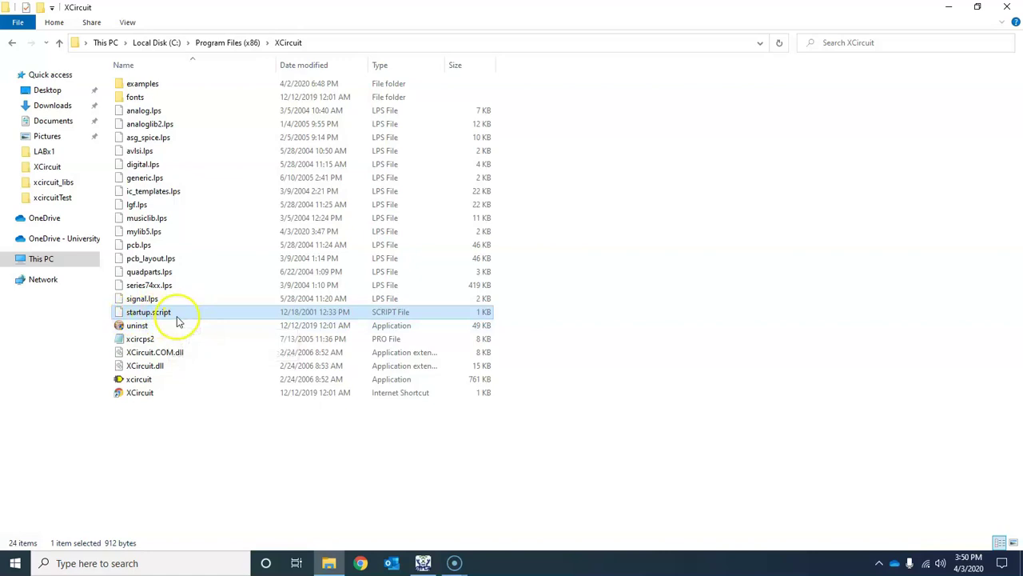
pyautogui.click(327, 563)
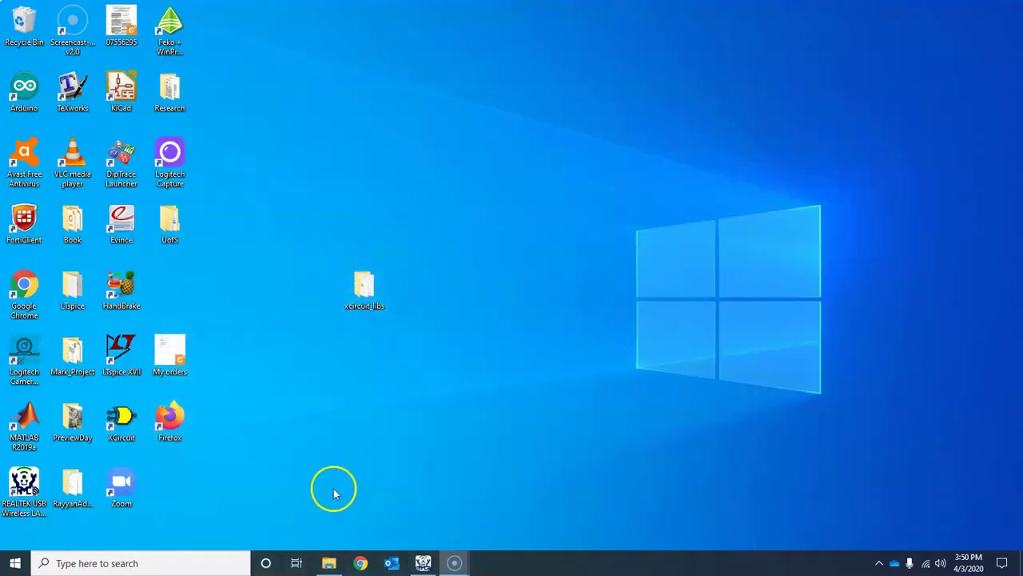
pyautogui.click(329, 562)
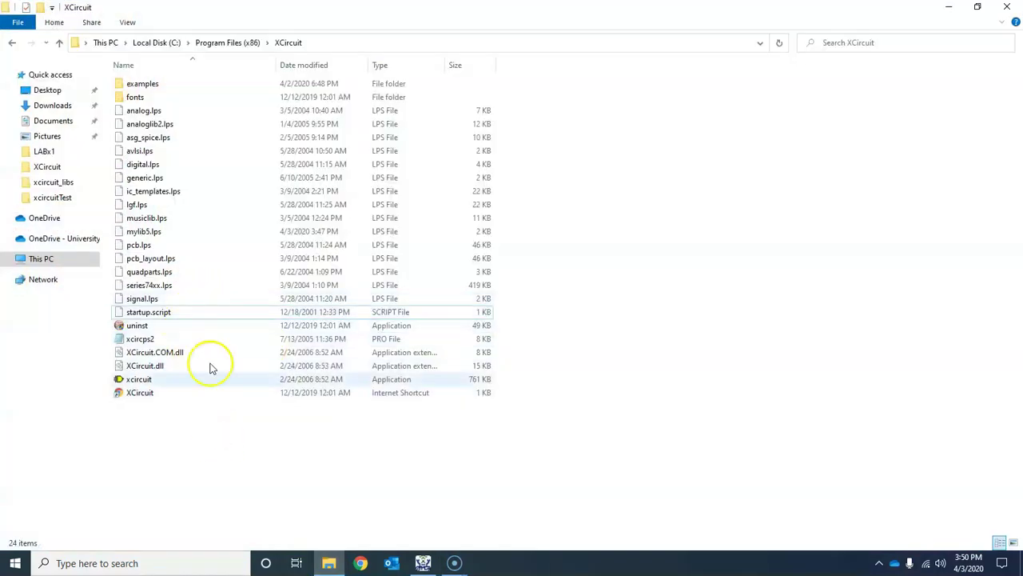
pyautogui.click(328, 563)
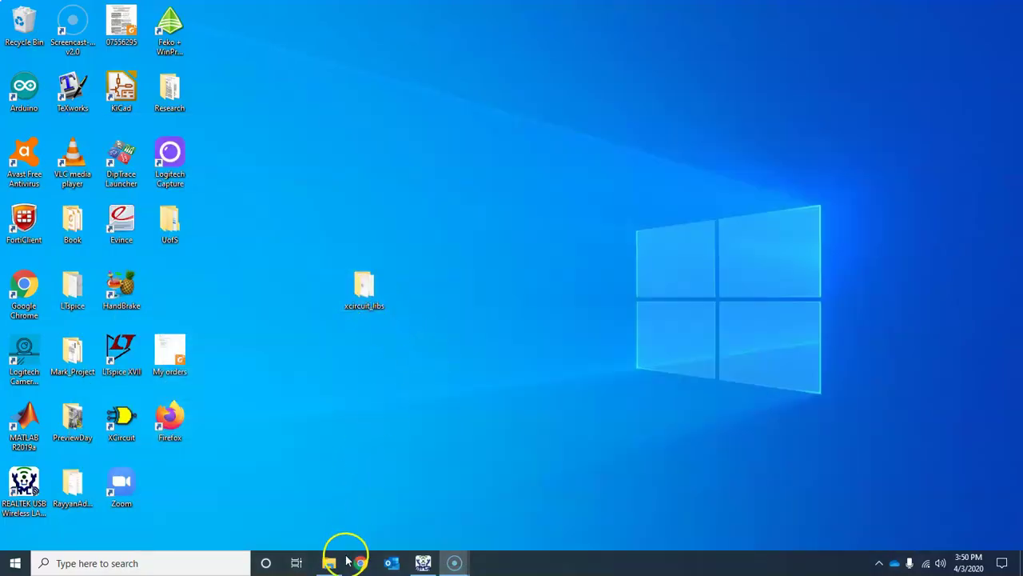
pyautogui.click(328, 562)
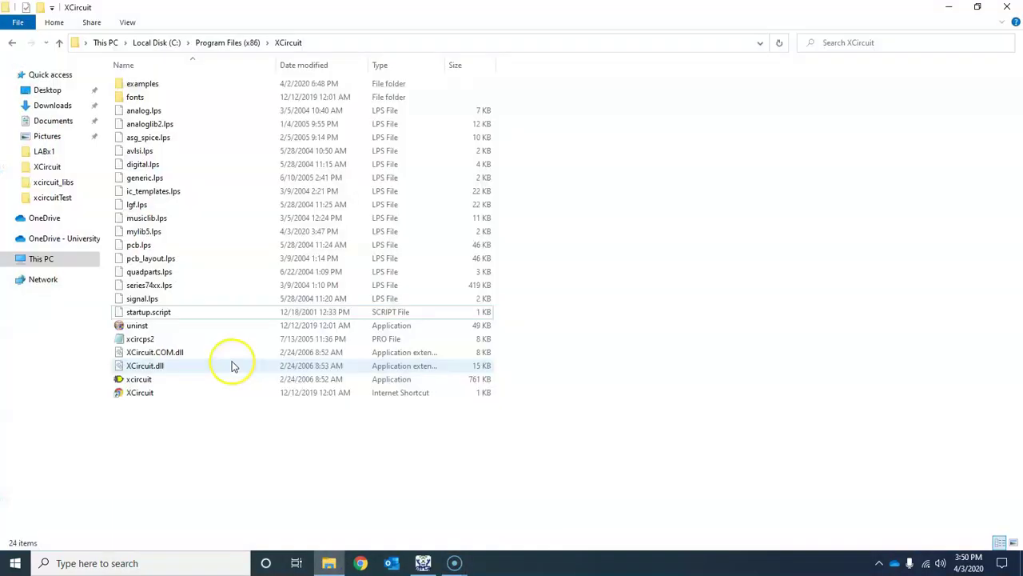
pyautogui.click(160, 313)
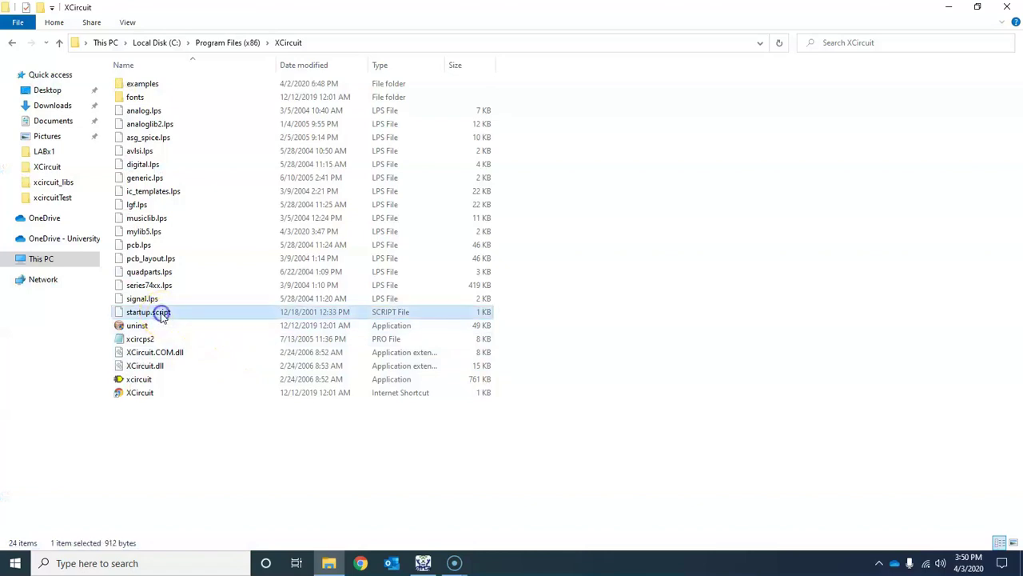
pyautogui.click(150, 563)
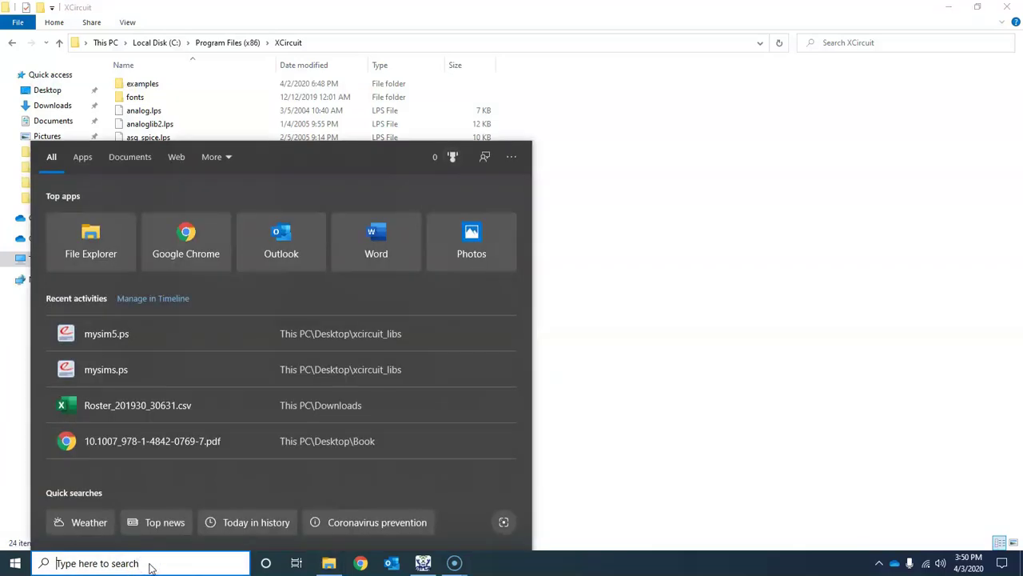
# - Search for 'notepad' and launch Notepad with administrator rights
pyautogui.write('not')
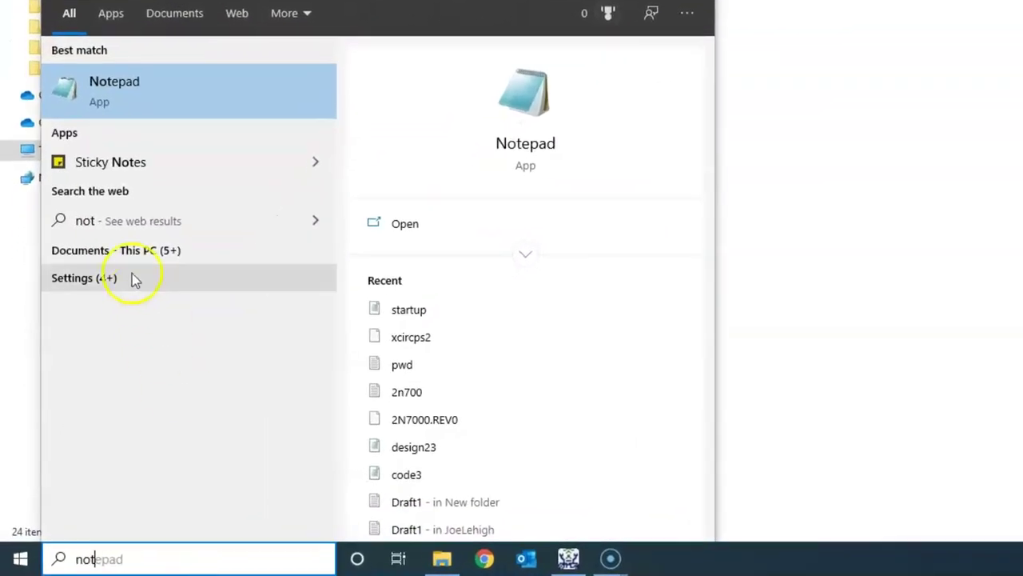
pyautogui.rightClick(118, 92)
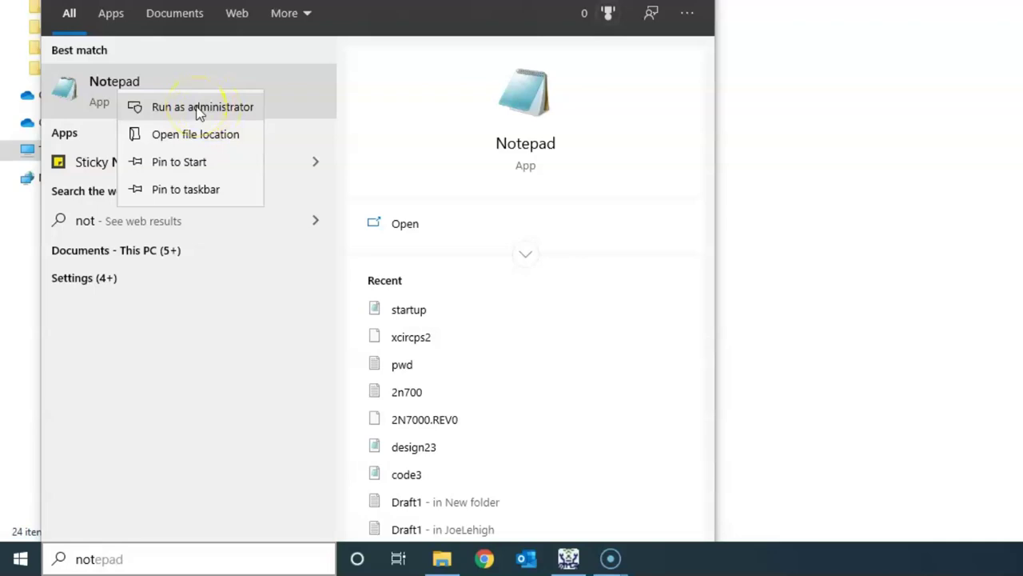
pyautogui.press('Escape')
pyautogui.press('Escape')
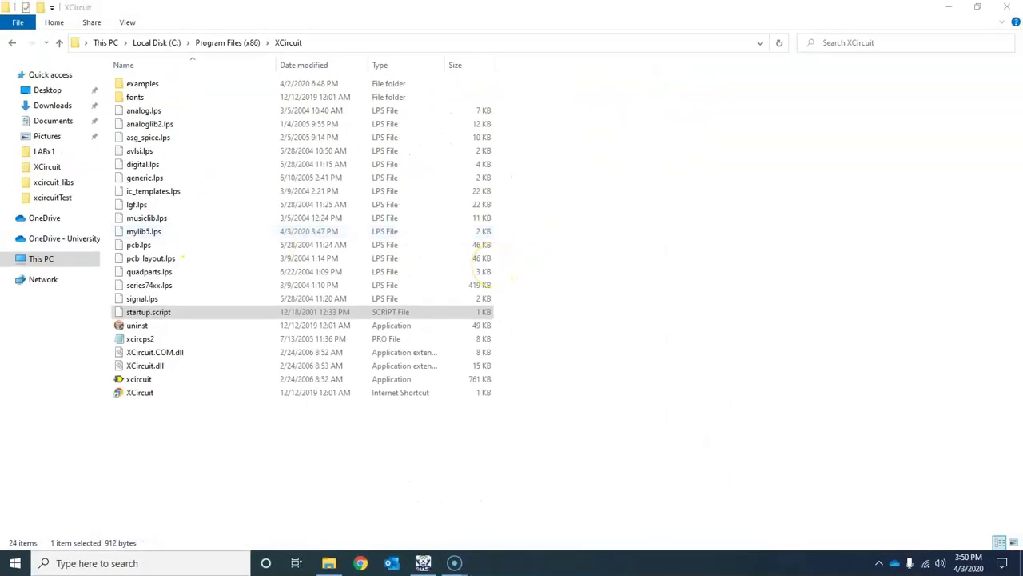
# - Open startup.script from the XCircuit folder in Notepad, with the file filter set to All Files
pyautogui.moveTo(389, 81); pyautogui.dragTo(434, 77)
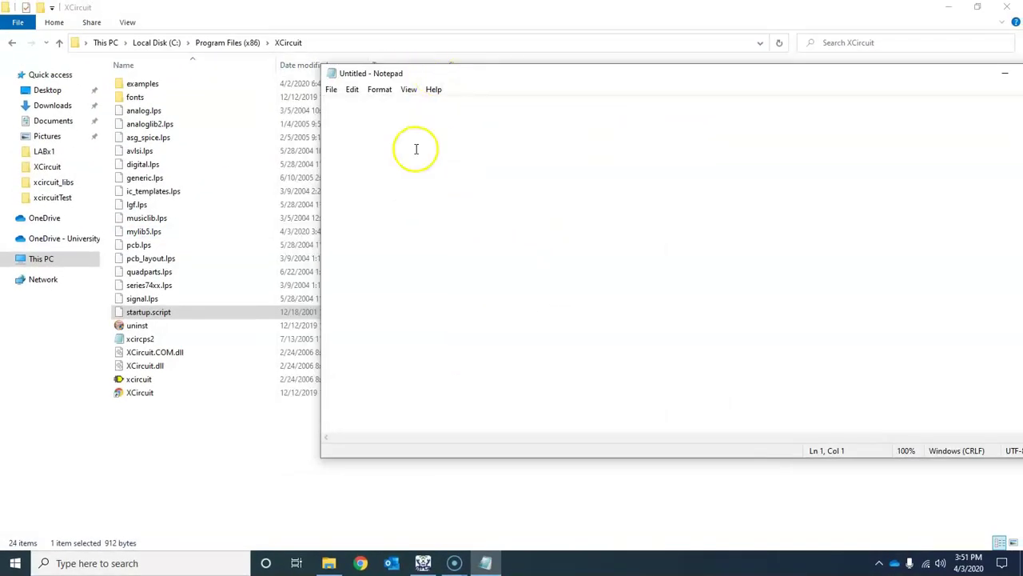
pyautogui.click(331, 90)
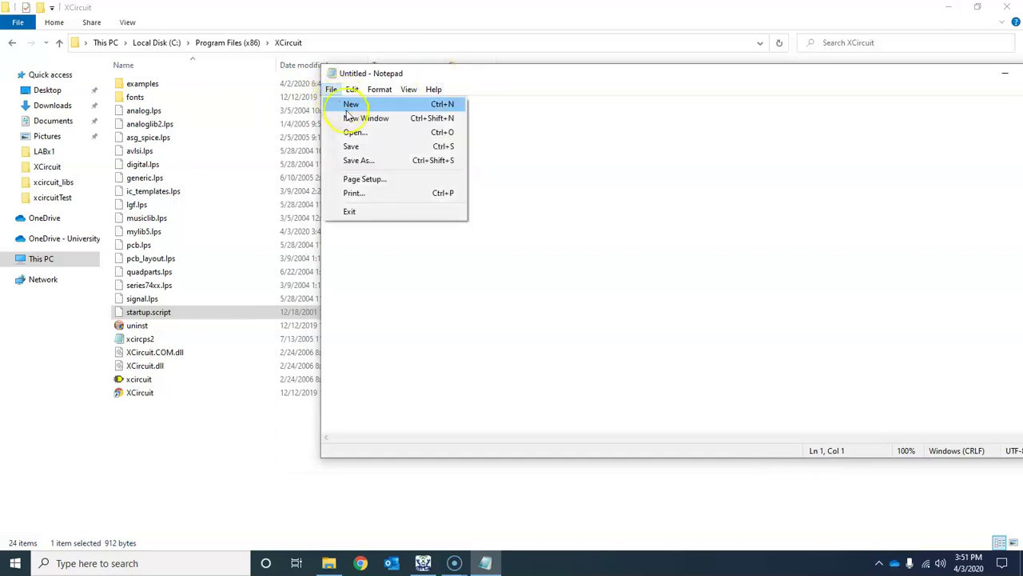
pyautogui.click(361, 132)
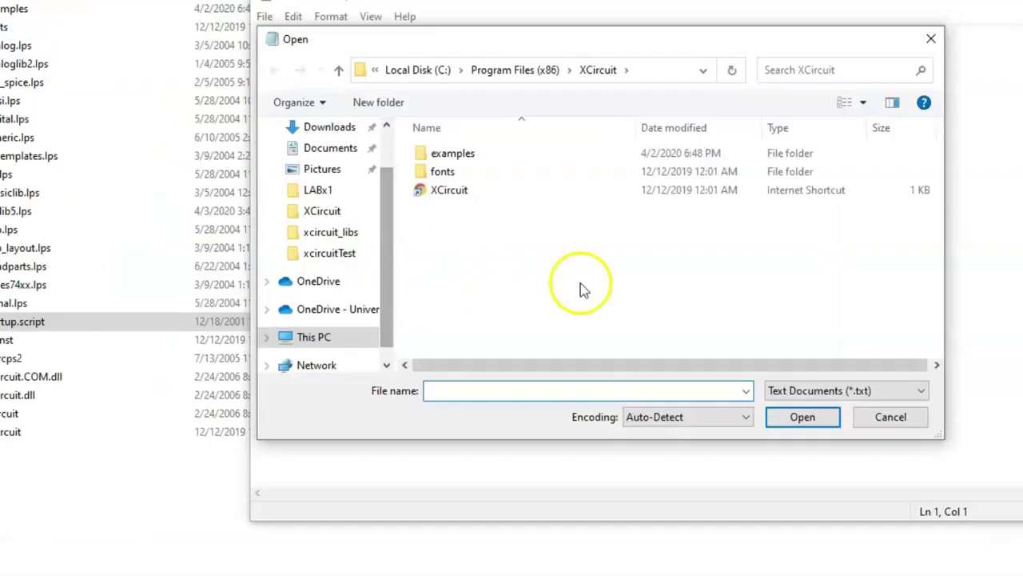
pyautogui.click(601, 70)
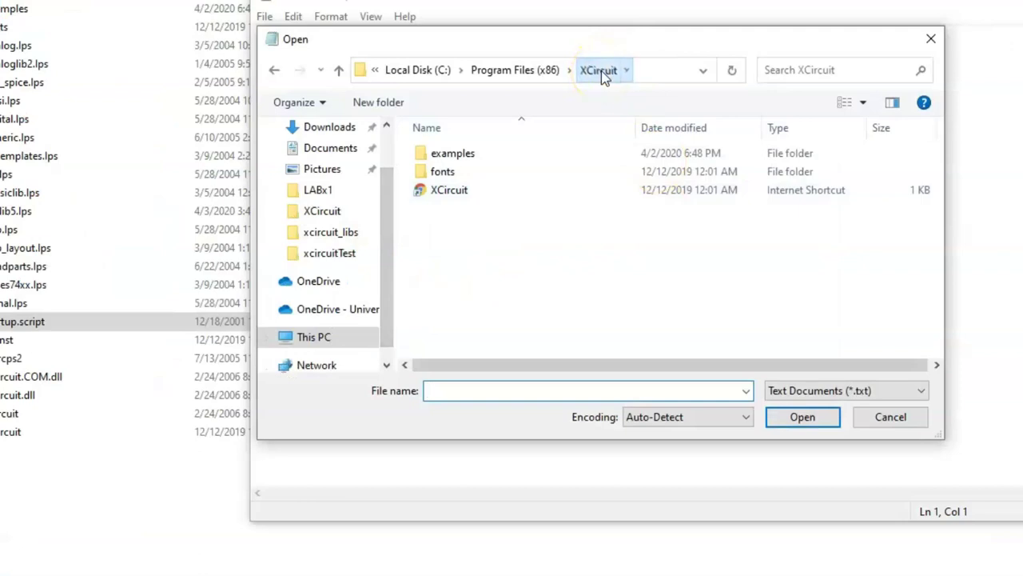
pyautogui.click(799, 392)
pyautogui.click(795, 422)
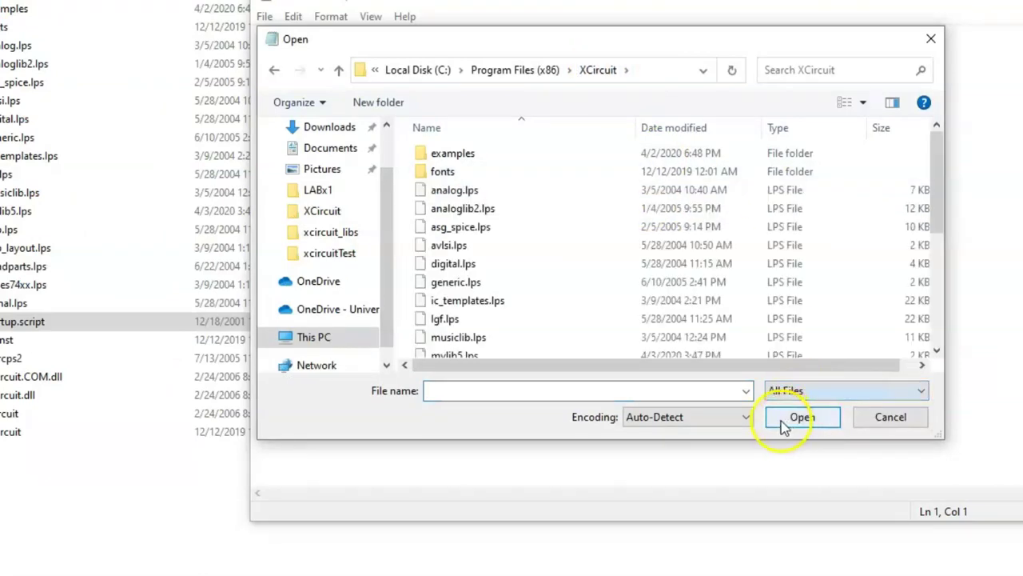
pyautogui.scroll(-4, 752, 280)
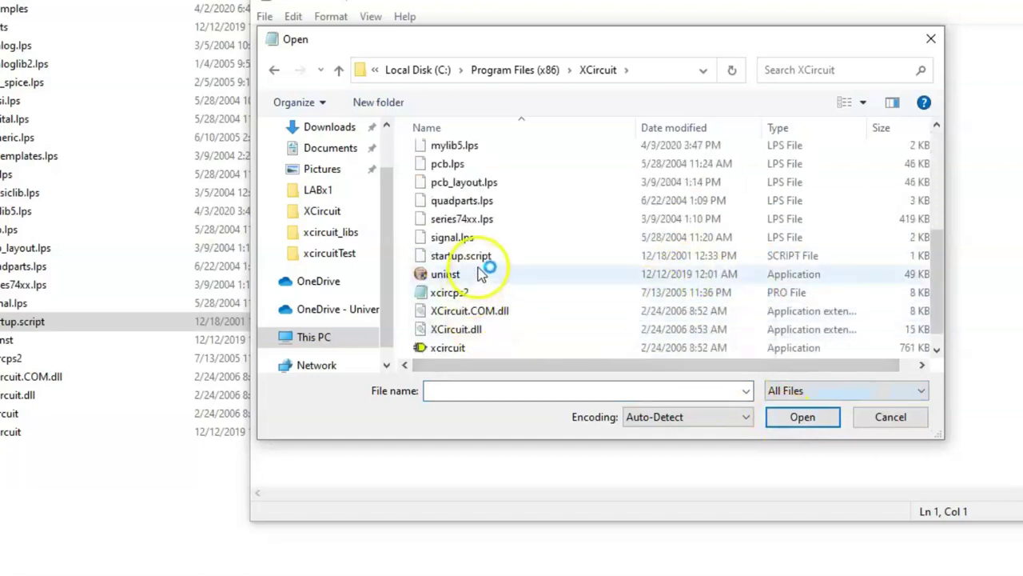
pyautogui.doubleClick(482, 256)
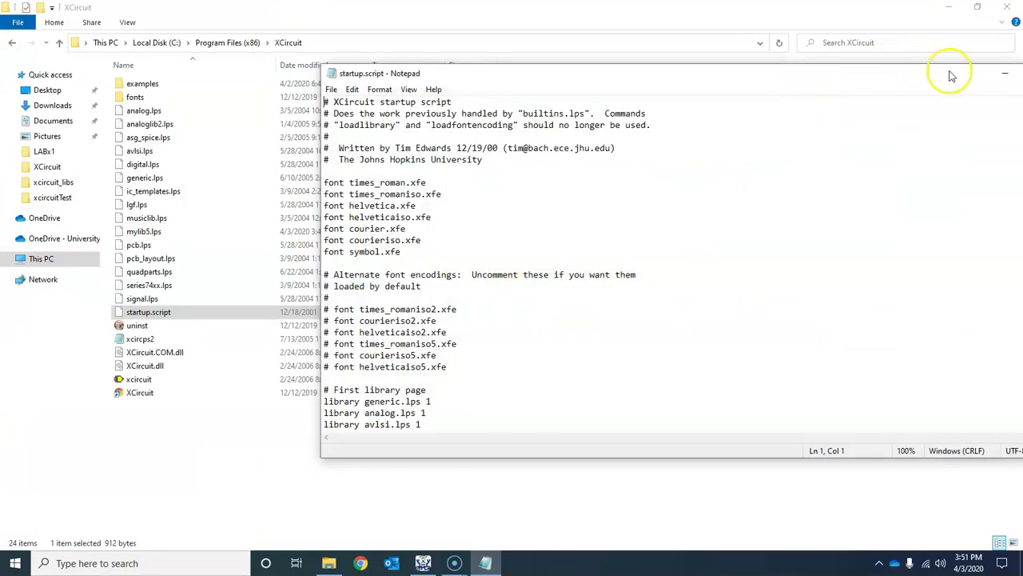
pyautogui.moveTo(948, 73); pyautogui.dragTo(760, 62)
# - Duplicate the Fourth library page entry and rename the copied heading to Fifth
pyautogui.click(847, 64)
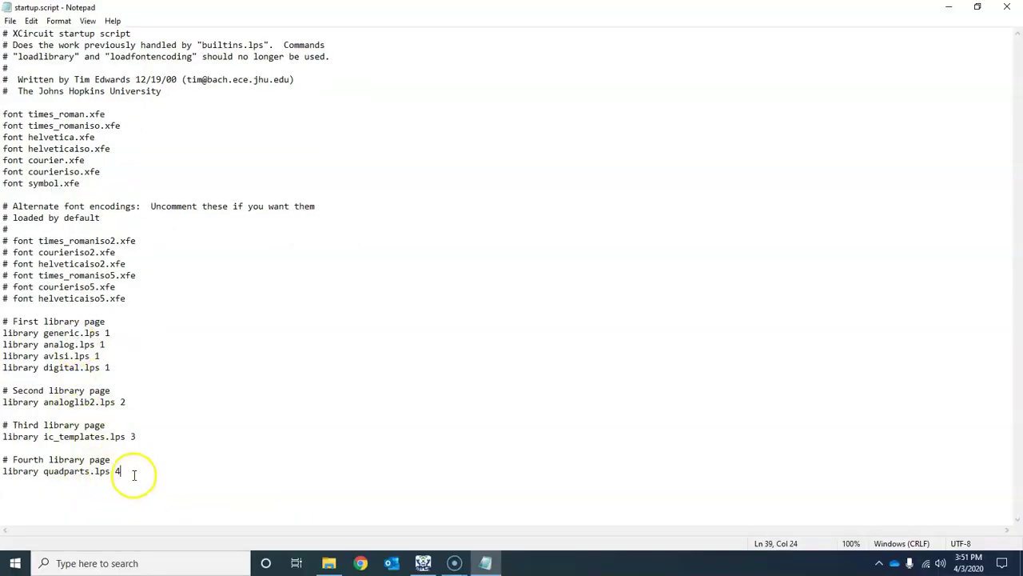
pyautogui.moveTo(133, 475); pyautogui.dragTo(3, 462)
pyautogui.hotkey('ctrl', 'c')
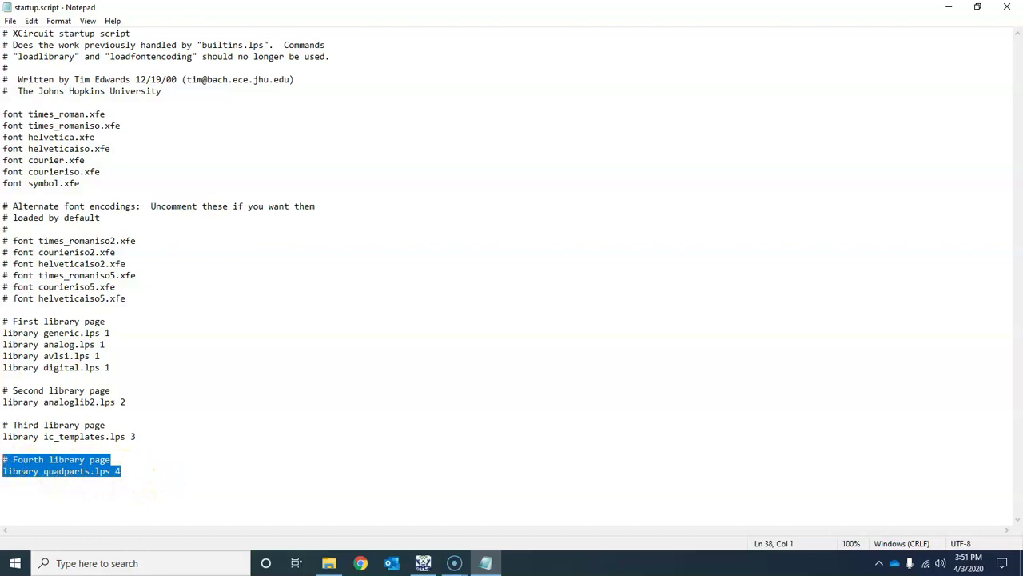
pyautogui.click(126, 475)
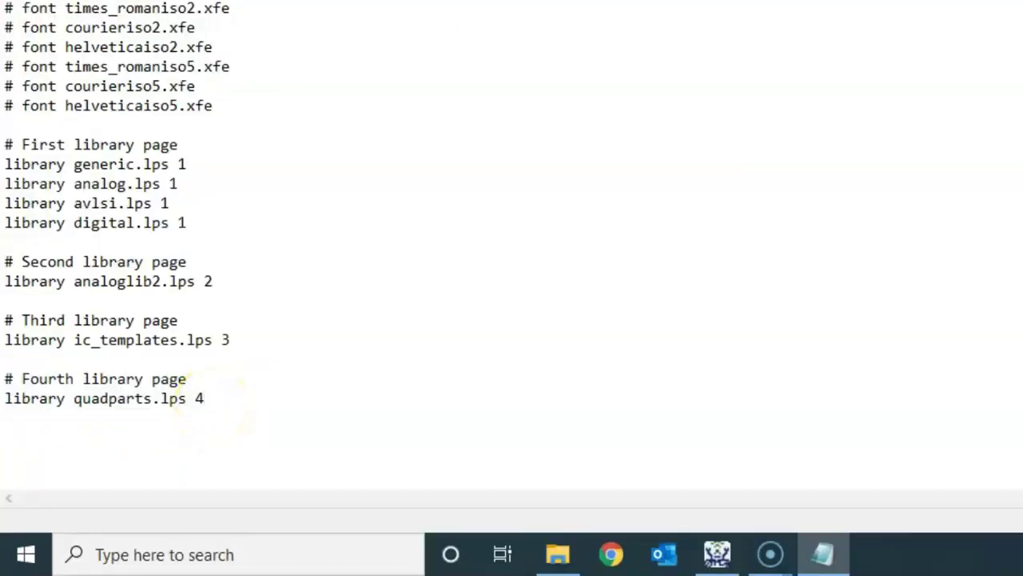
pyautogui.hotkey('ctrl', 'v')
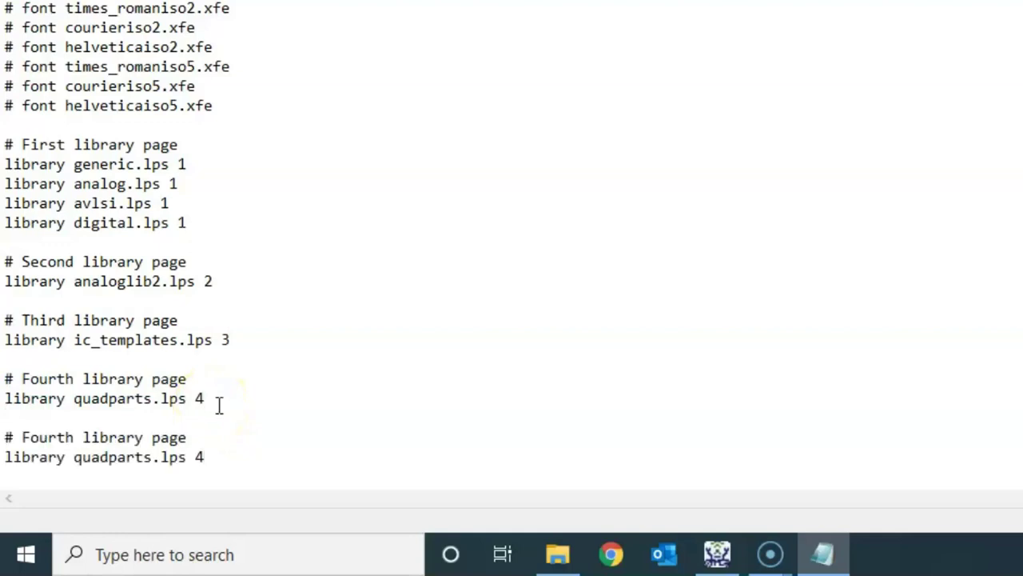
pyautogui.click(76, 437)
pyautogui.press('BackSpace')
pyautogui.press('BackSpace')
pyautogui.press('BackSpace')
pyautogui.press('BackSpace')
pyautogui.press('BackSpace')
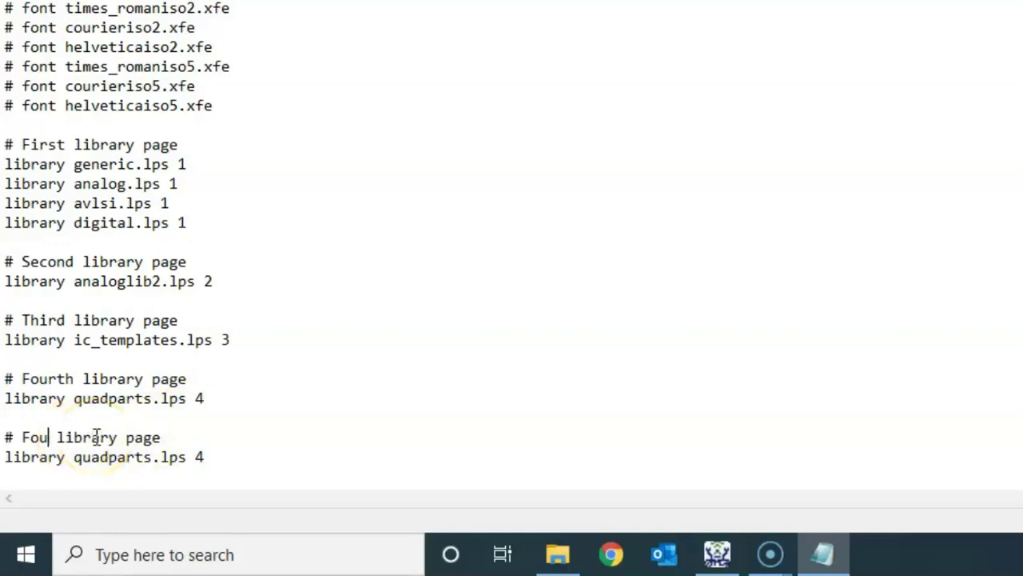
pyautogui.write('ifth')
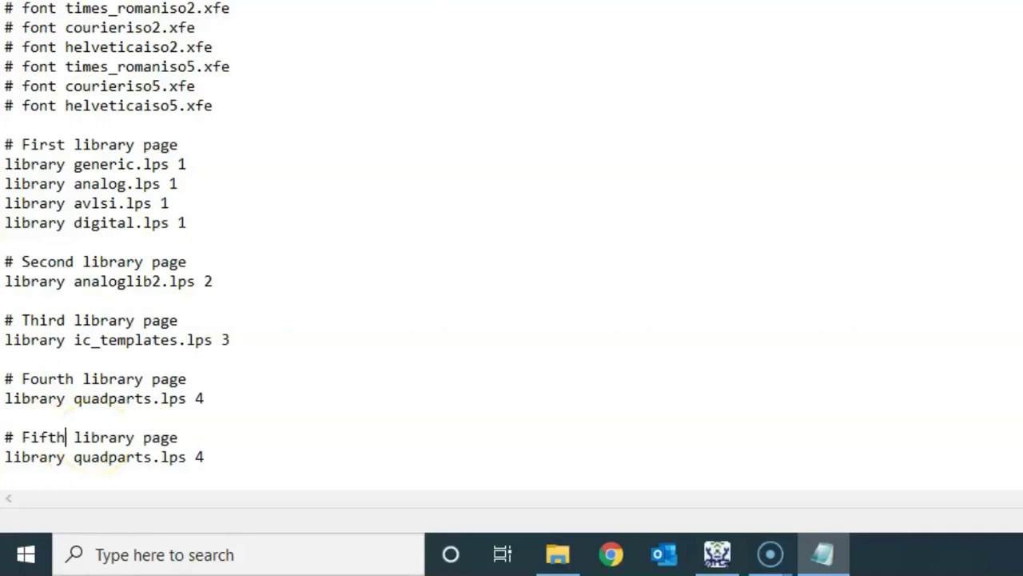
# - Change the copied library line from quadparts.lps to mylib5.lps on page 5
pyautogui.click(154, 456)
pyautogui.press('BackSpace')
pyautogui.press('BackSpace')
pyautogui.press('BackSpace')
pyautogui.press('BackSpace')
pyautogui.press('BackSpace')
pyautogui.press('BackSpace')
pyautogui.press('BackSpace')
pyautogui.press('BackSpace')
pyautogui.write('mylib')
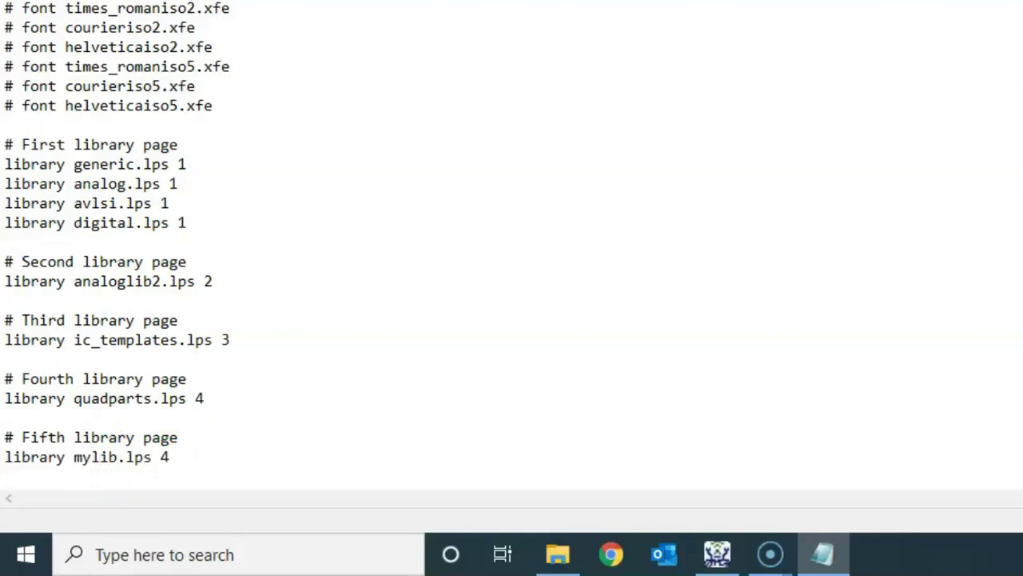
pyautogui.write('5')
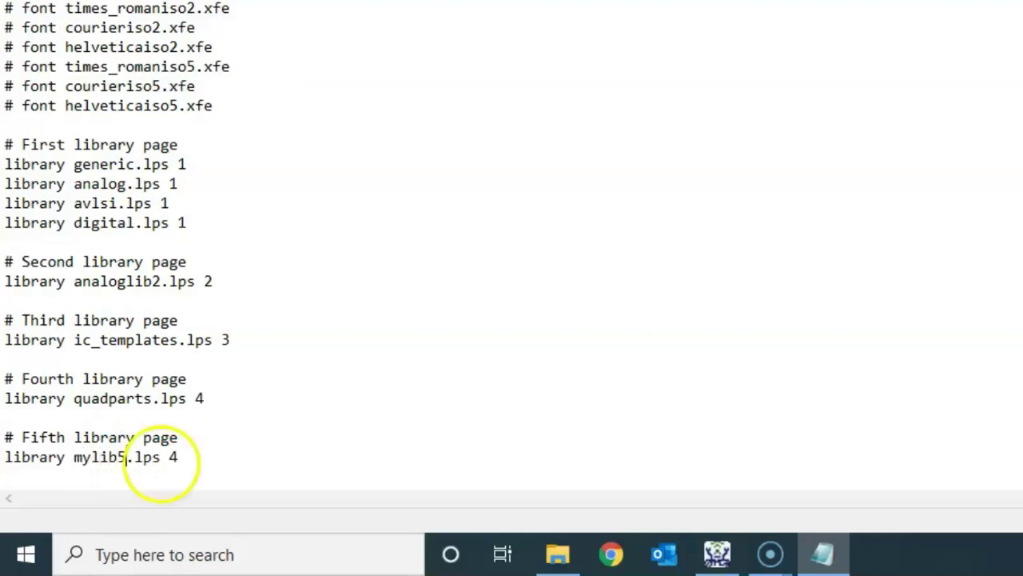
pyautogui.click(557, 553)
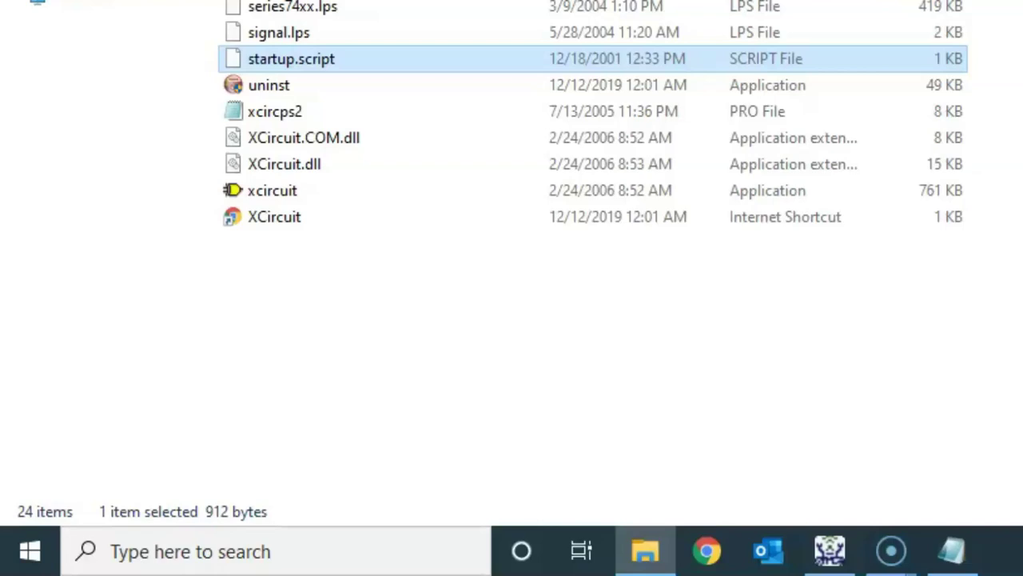
pyautogui.click(951, 550)
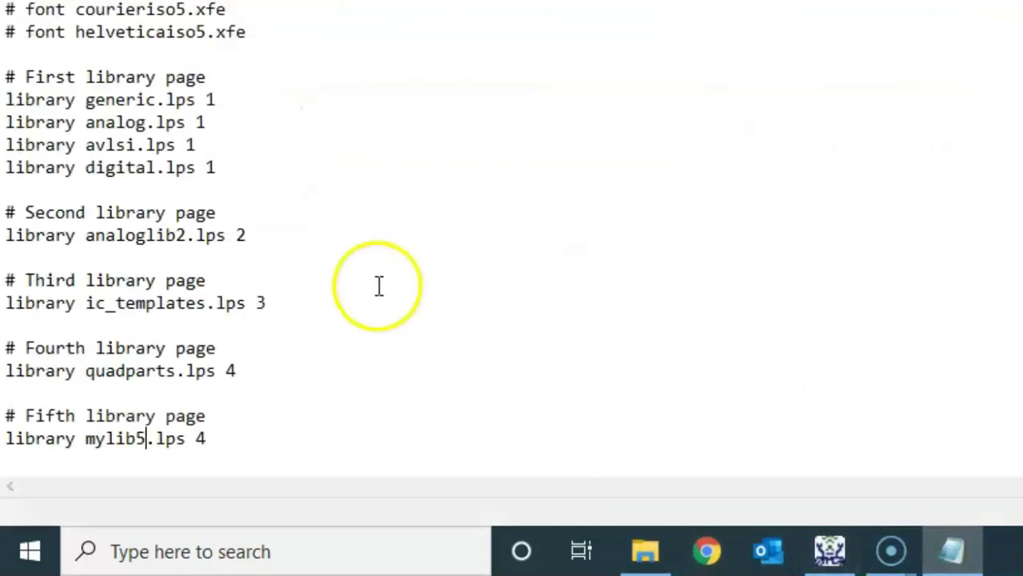
pyautogui.click(207, 438)
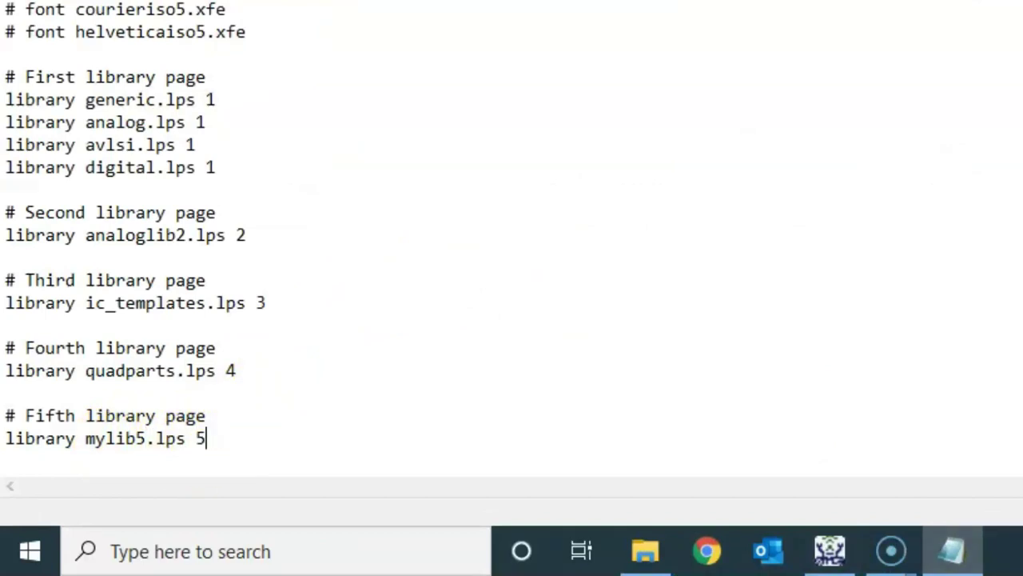
# - Save startup.script and close Notepad
pyautogui.click(10, 20)
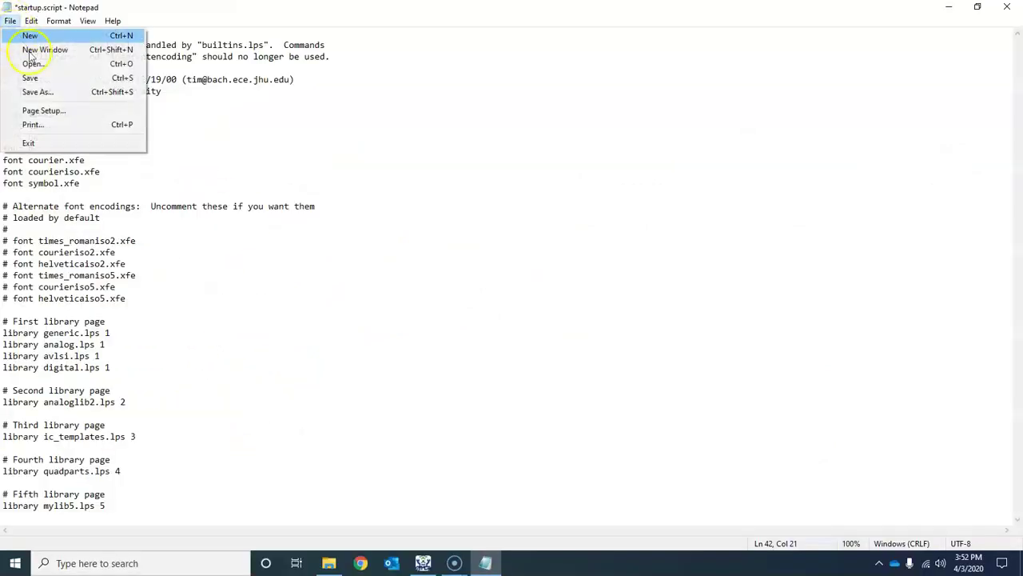
pyautogui.click(30, 77)
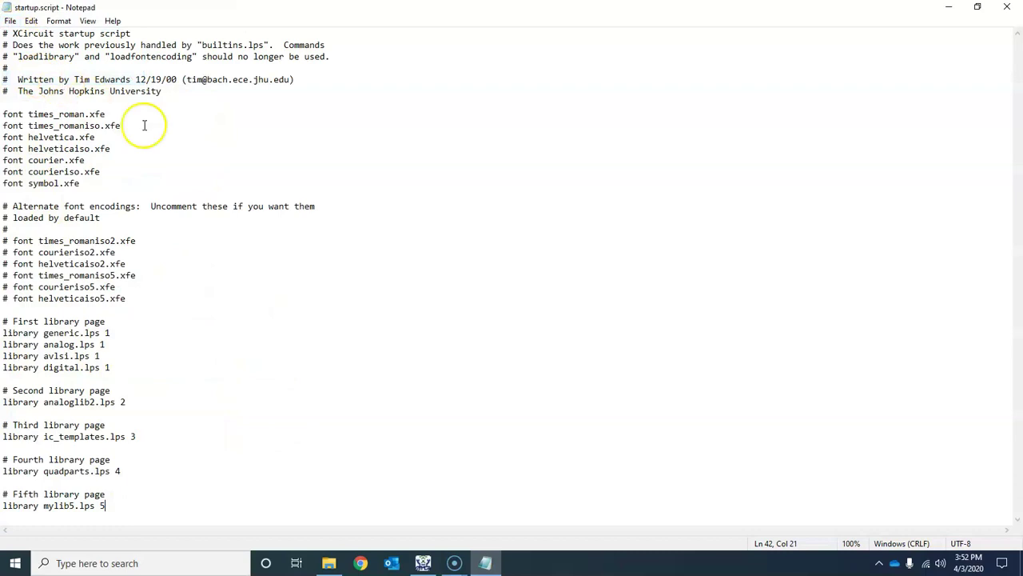
pyautogui.click(1007, 7)
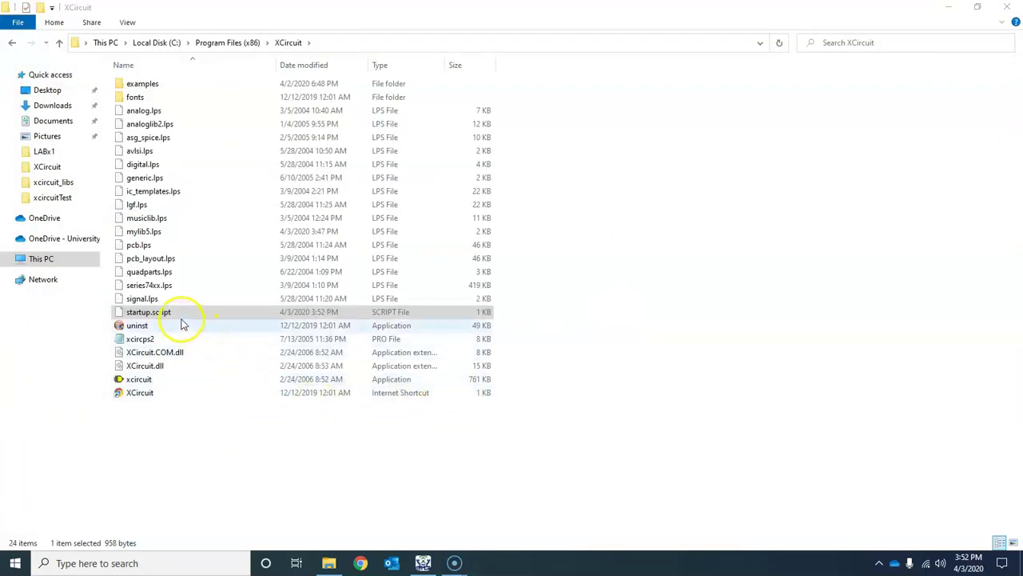